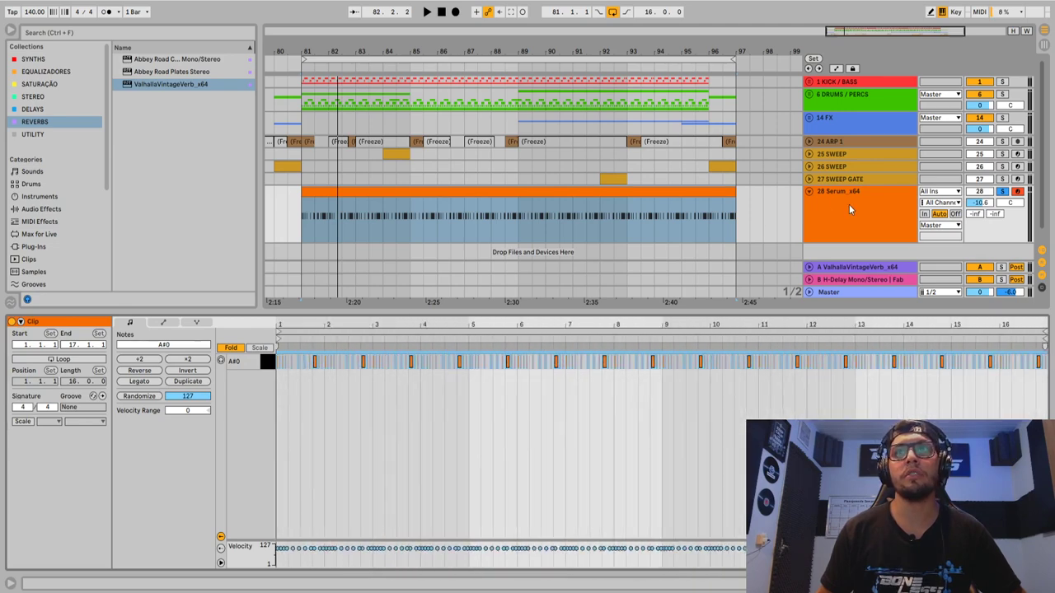
- Open the Serum synth on the Serum_x64 track and reset it to the initial preset
double_click(849, 205)
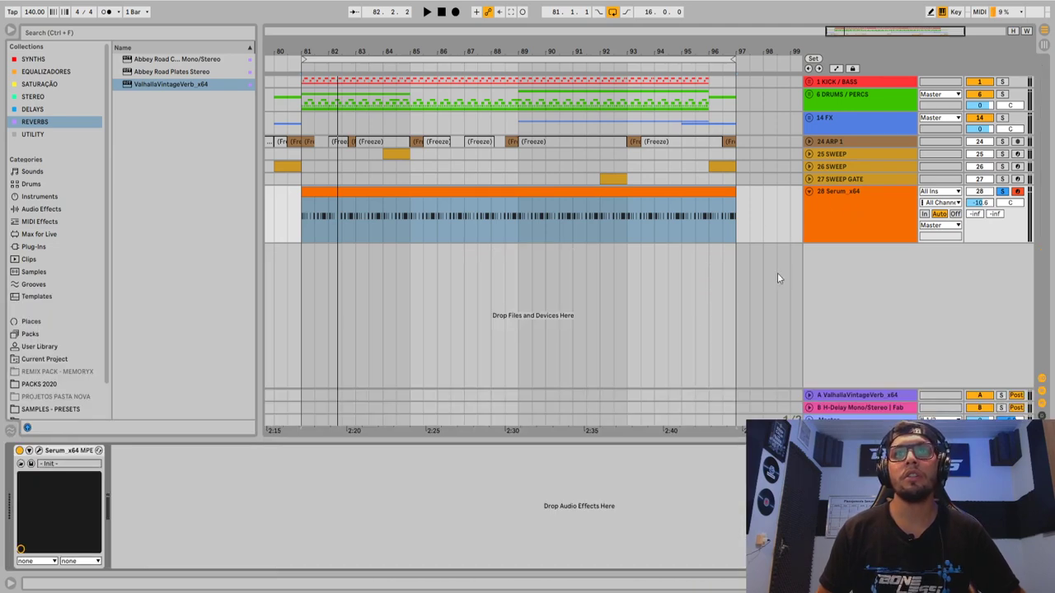
left_click(39, 450)
left_click(612, 129)
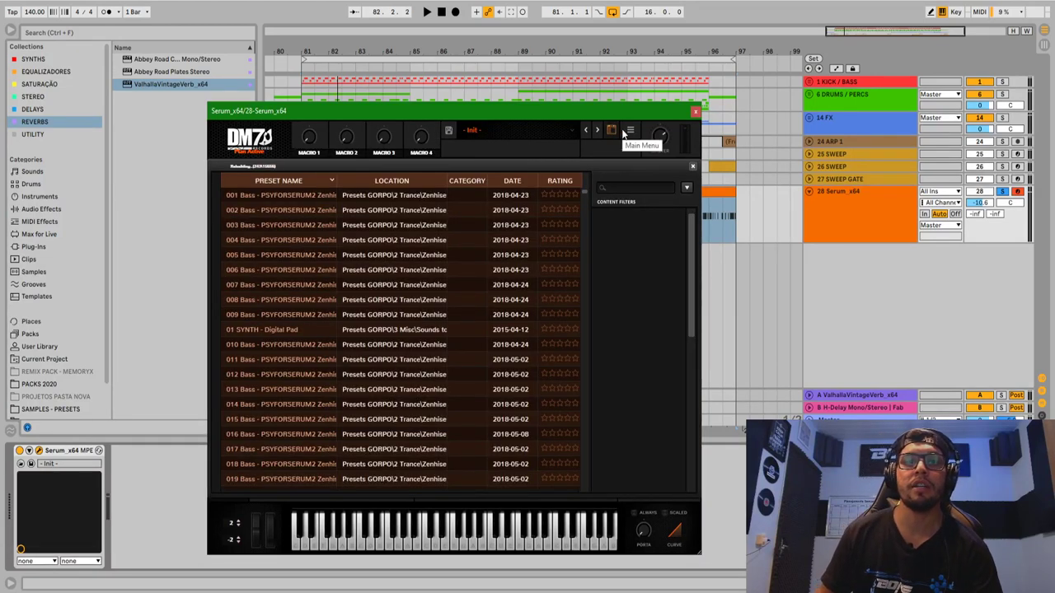
left_click(612, 129)
left_click(629, 132)
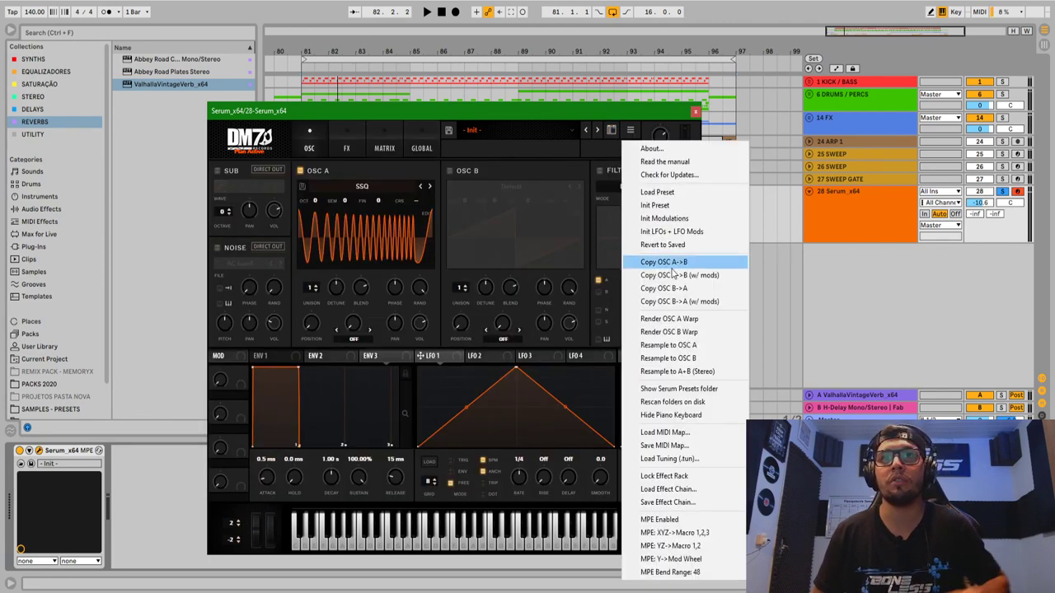
left_click(690, 205)
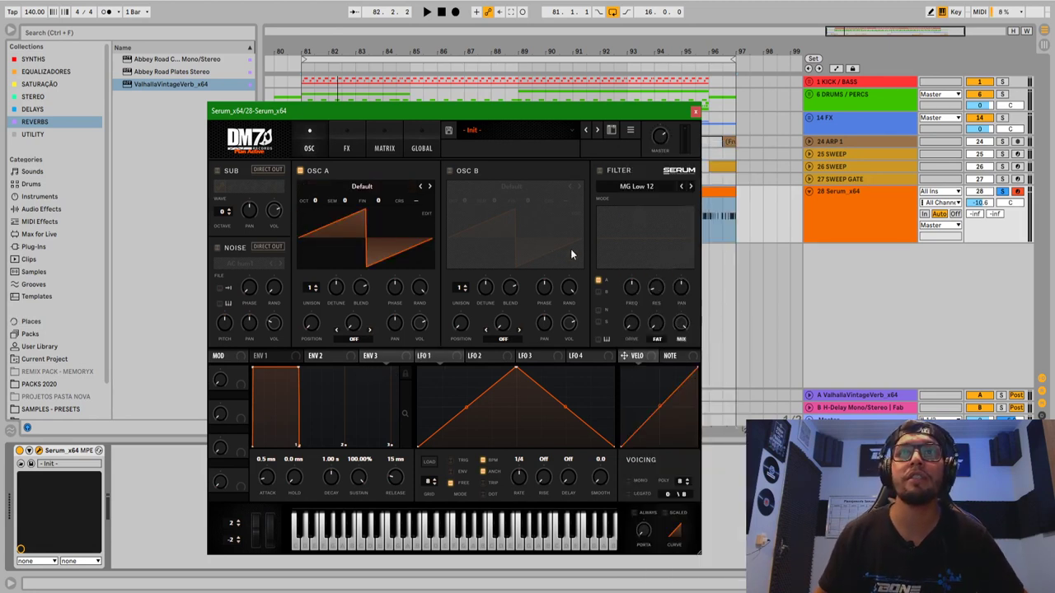
- Load the SSQ wavetable from the Digital category into oscillator A
left_click(343, 187)
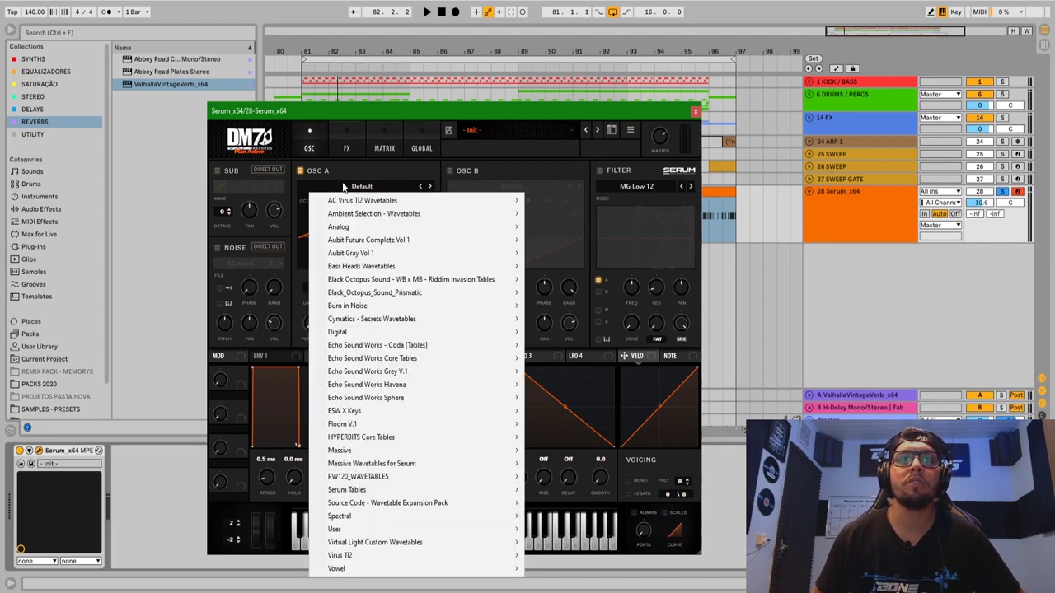
mouse_move(471, 335)
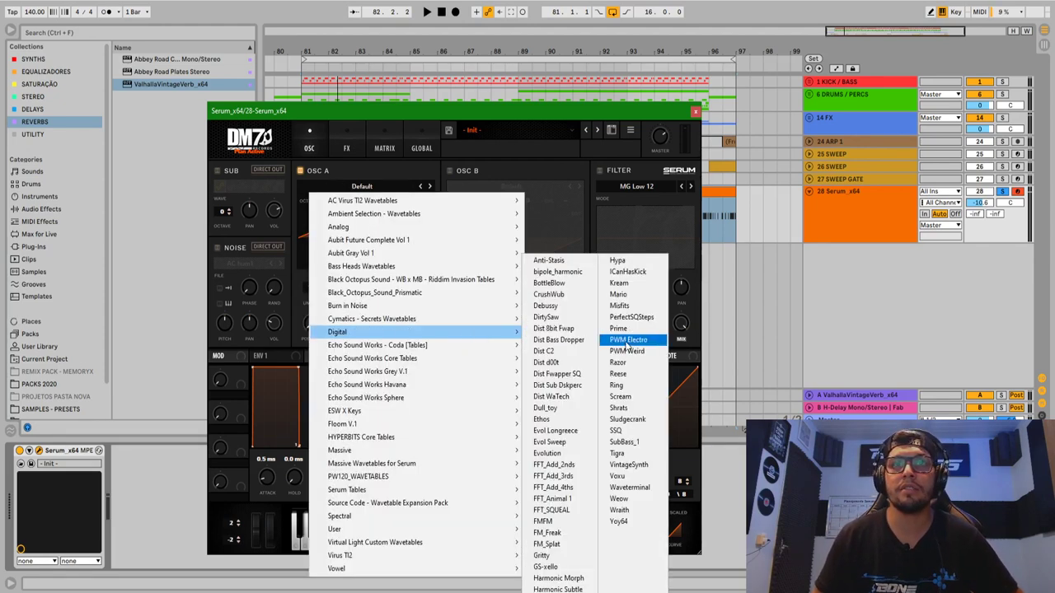
left_click(641, 432)
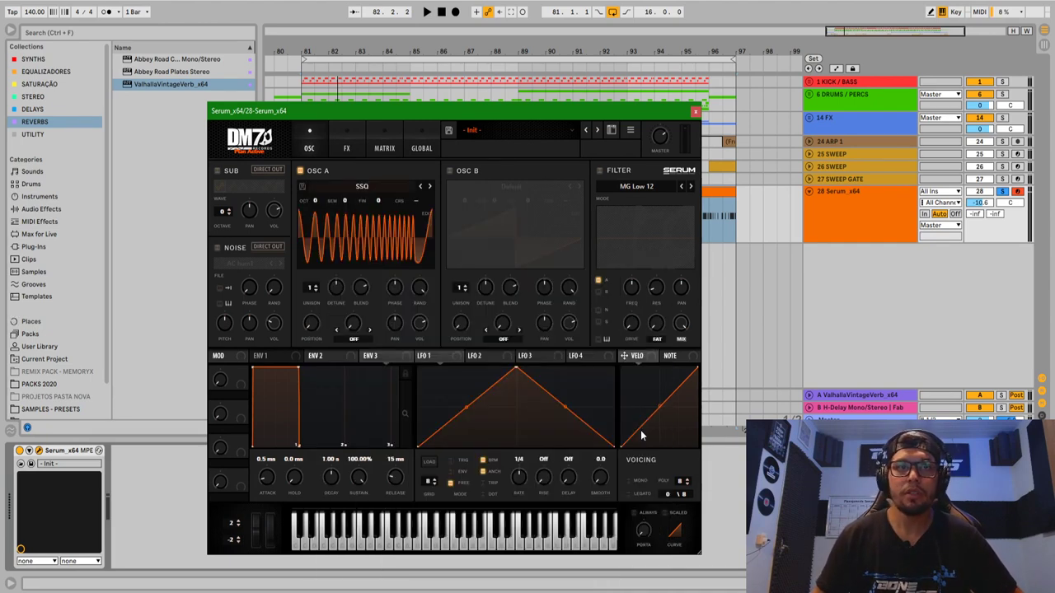
- Move the synth window higher and use oscillator A's wavetable as the shape of LFO 1
left_click_drag(466, 113, 463, 74)
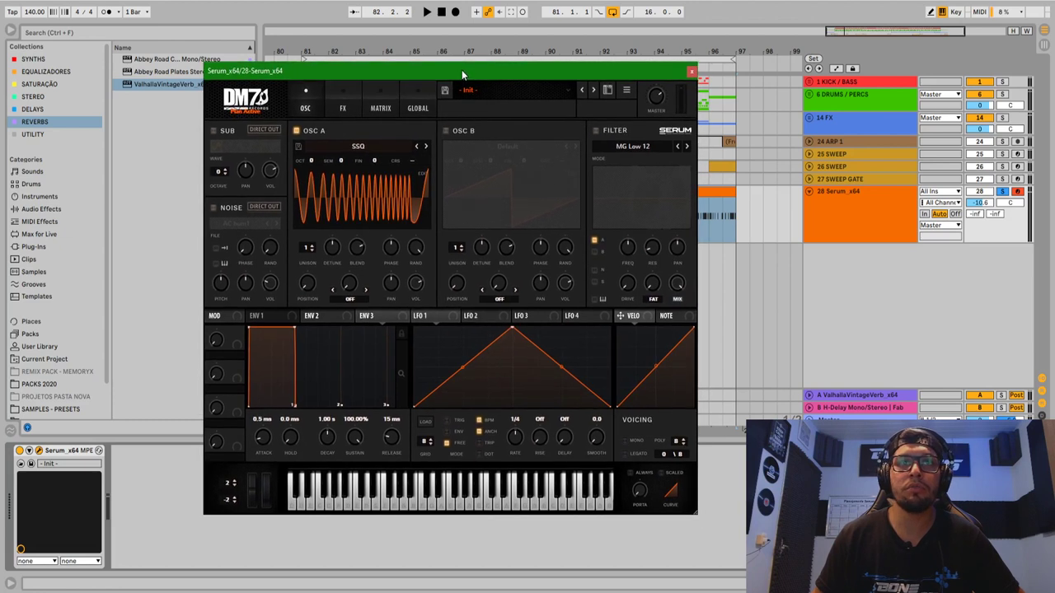
mouse_move(444, 315)
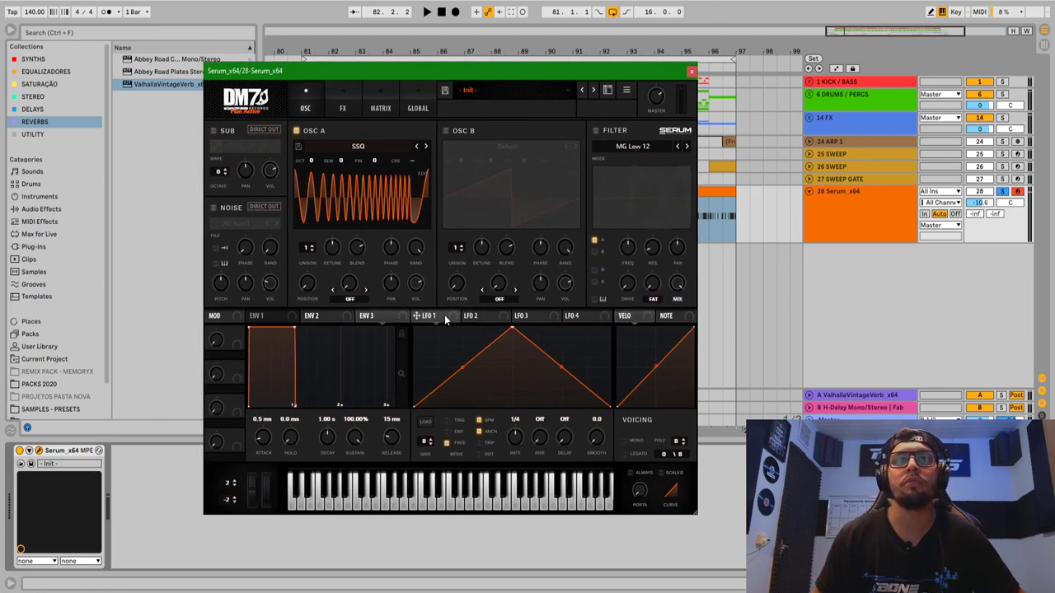
left_click(425, 422)
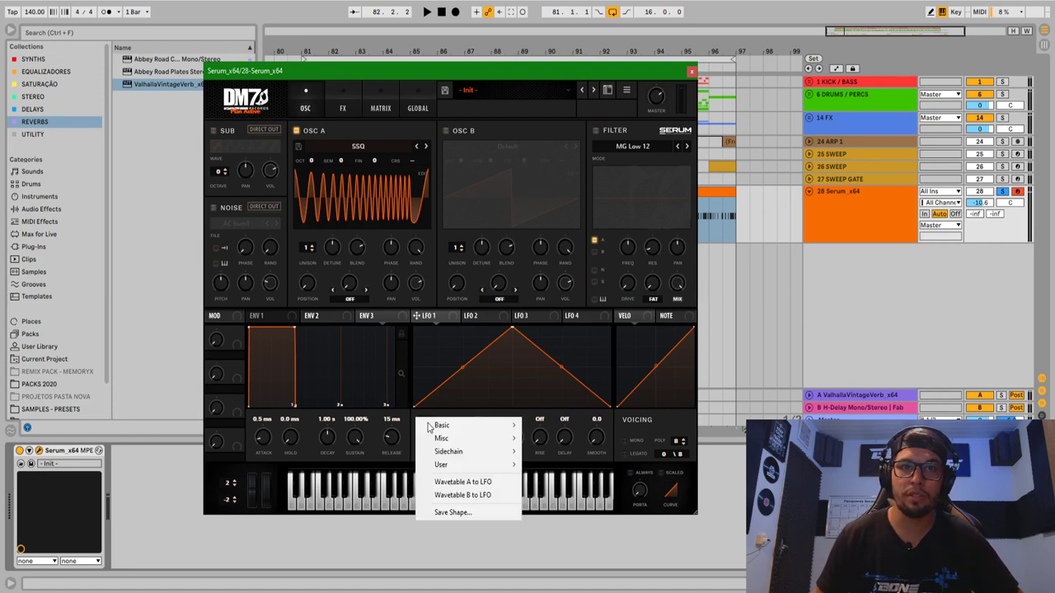
left_click(483, 485)
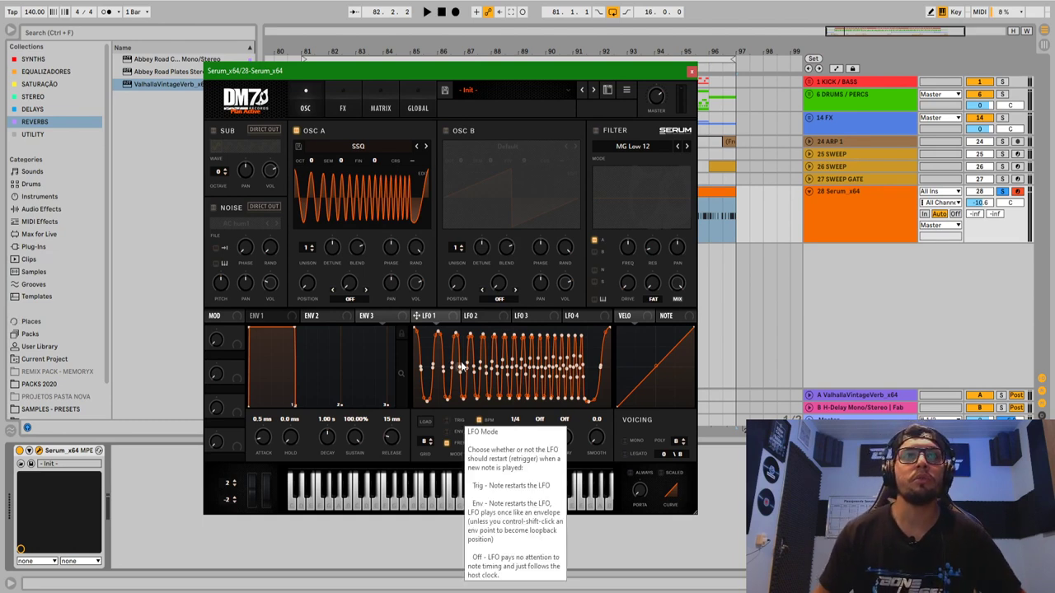
- Set oscillator A's warp mode to Remap 1 and sweep the warp amount up and back down
left_click(350, 299)
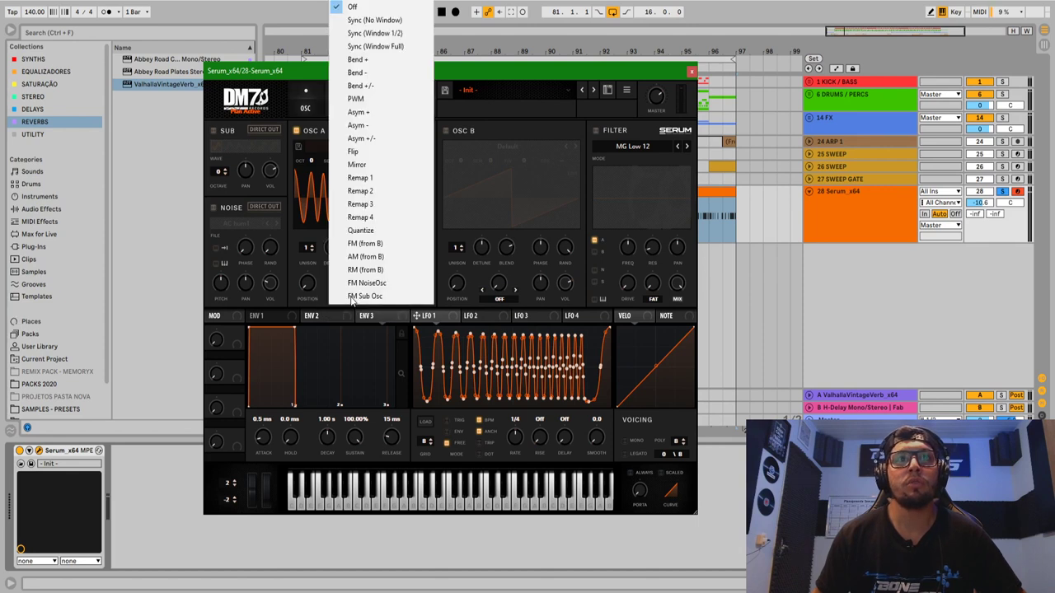
left_click(378, 180)
left_click_drag(349, 284, 353, 255)
left_click_drag(355, 191, 350, 305)
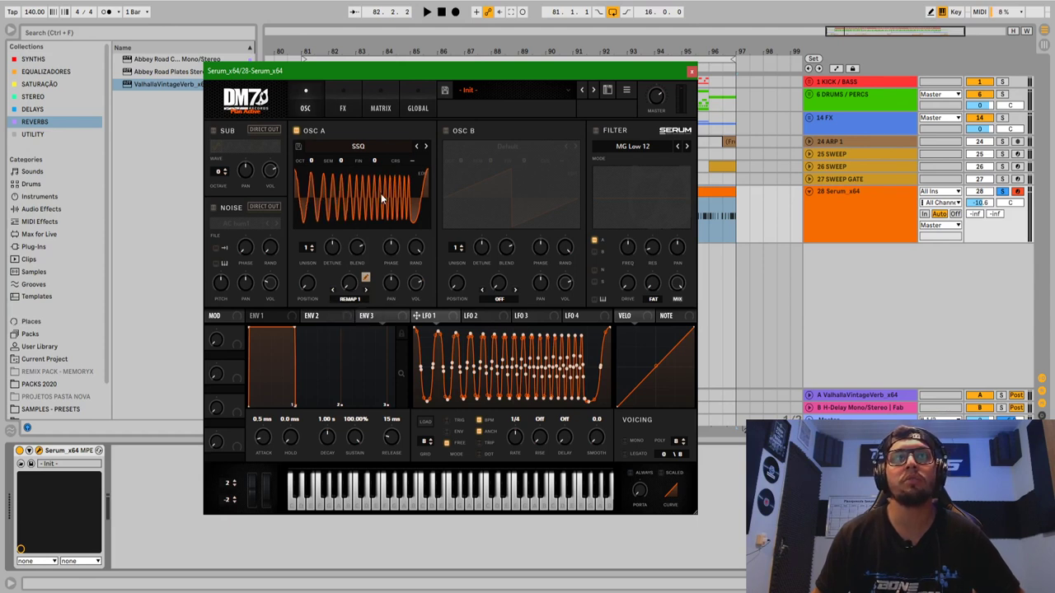
- Open oscillator A's remap curve and draw a medium peak, a steep drop and a full-height peak in its first half
left_click(365, 277)
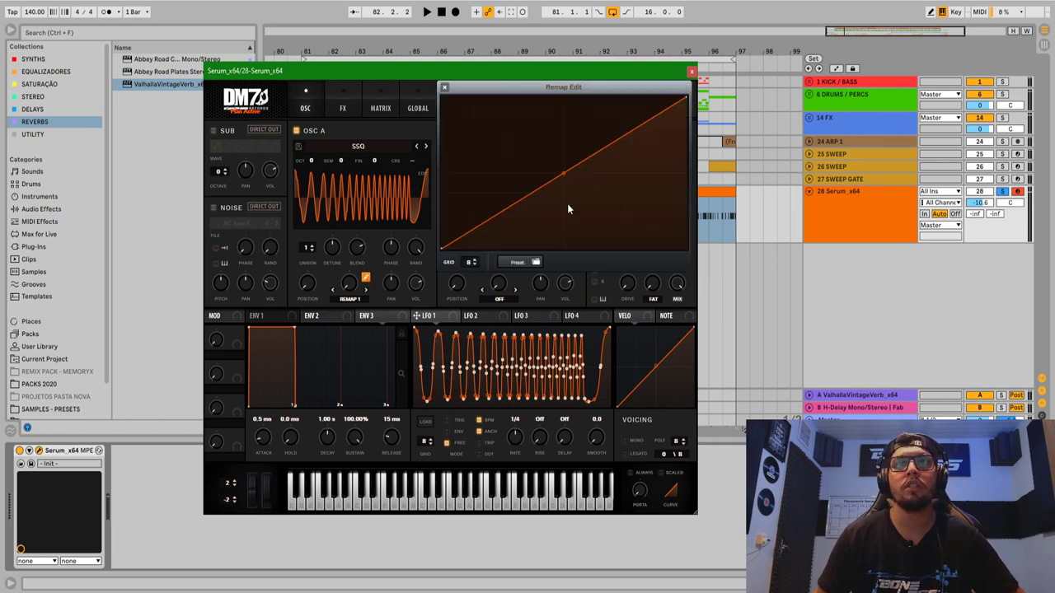
left_click_drag(566, 170, 536, 179)
double_click(503, 214)
left_click_drag(502, 215, 482, 146)
double_click(549, 178)
left_click_drag(549, 180, 483, 233)
double_click(591, 216)
left_click_drag(592, 216, 533, 93)
- Complete the remap curve with a drop to zero, another full-height peak and a deep dip, and bend the connecting segments
double_click(590, 143)
left_click_drag(590, 143, 558, 250)
double_click(643, 206)
left_click_drag(643, 206, 594, 99)
double_click(628, 146)
left_click_drag(628, 148, 658, 236)
left_click_drag(624, 168, 682, 184)
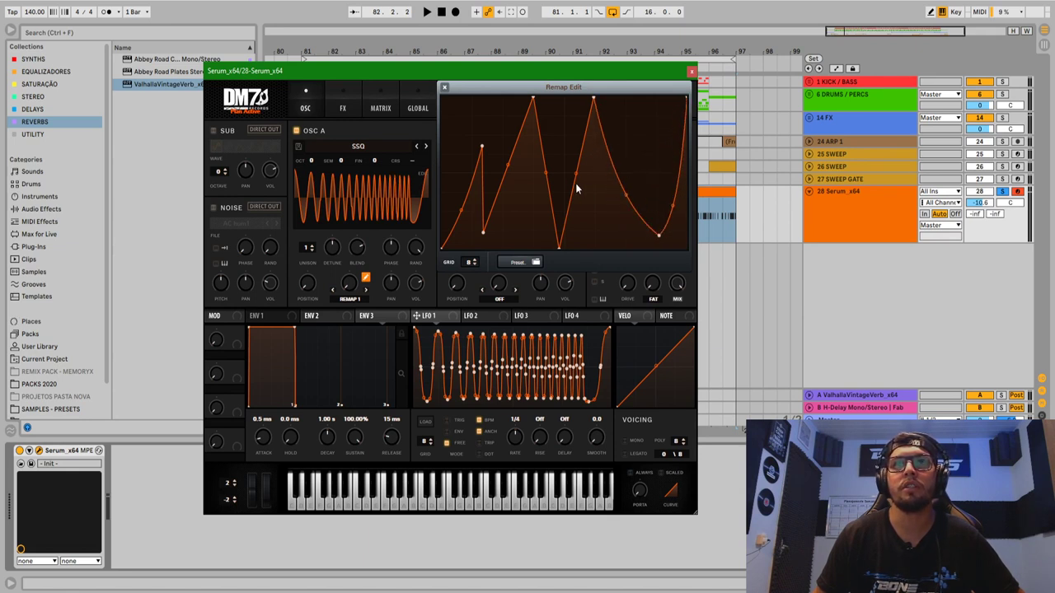
left_click_drag(505, 169, 520, 186)
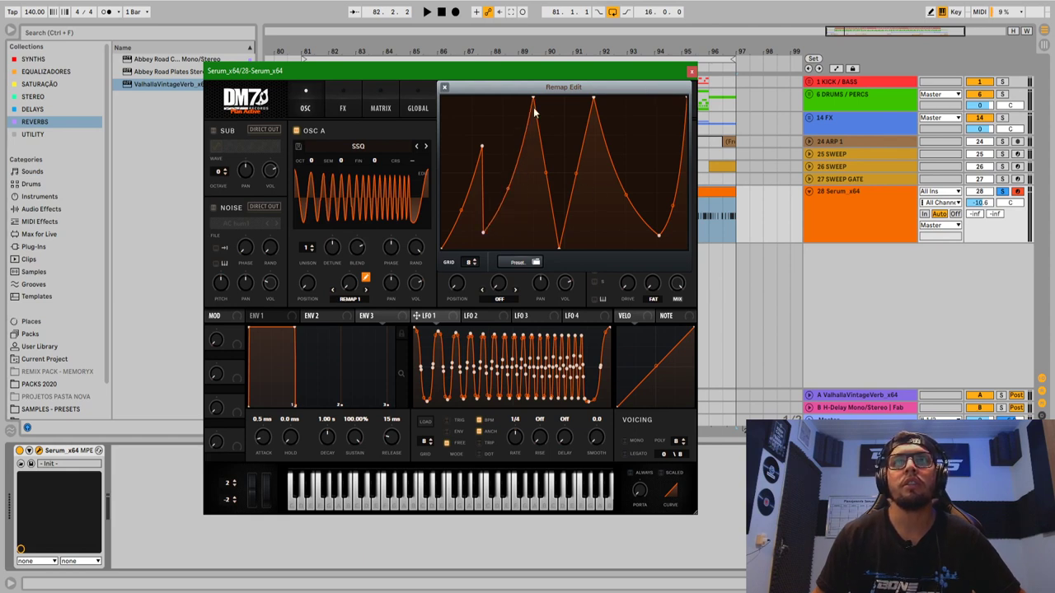
- Play the loop and sweep oscillator A's warp amount to hear the remap effect
key("space")
mouse_move(348, 283)
left_mouse_down()
mouse_move(344, 186)
mouse_move(335, 238)
mouse_move(347, 221)
mouse_move(353, 297)
left_mouse_up()
key("space")
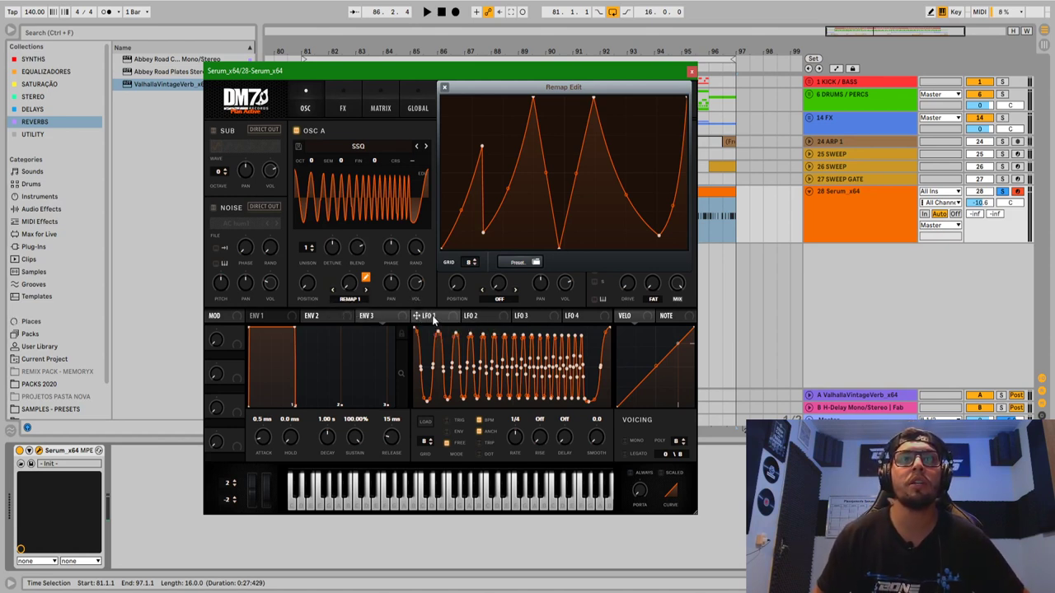
- Assign LFO 1 to modulate oscillator A's warp amount
left_click_drag(434, 318, 335, 288)
left_click_drag(338, 248, 329, 356)
left_click_drag(353, 286, 345, 309)
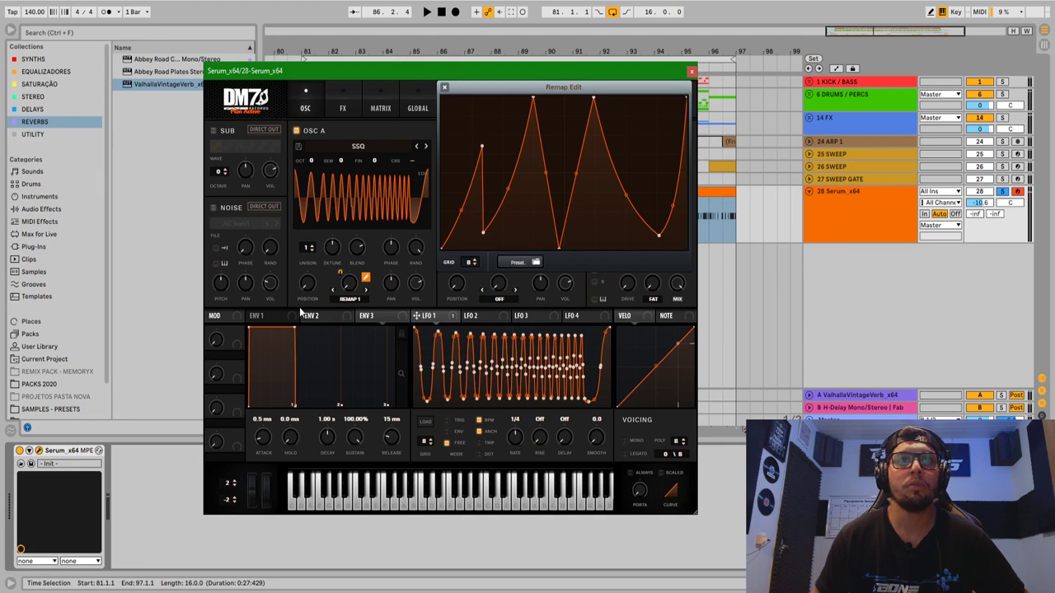
- Set the LFO 1 rate to one bar and close the remap curve editor
mouse_move(518, 442)
left_mouse_down()
mouse_move(513, 463)
mouse_move(517, 433)
left_mouse_up()
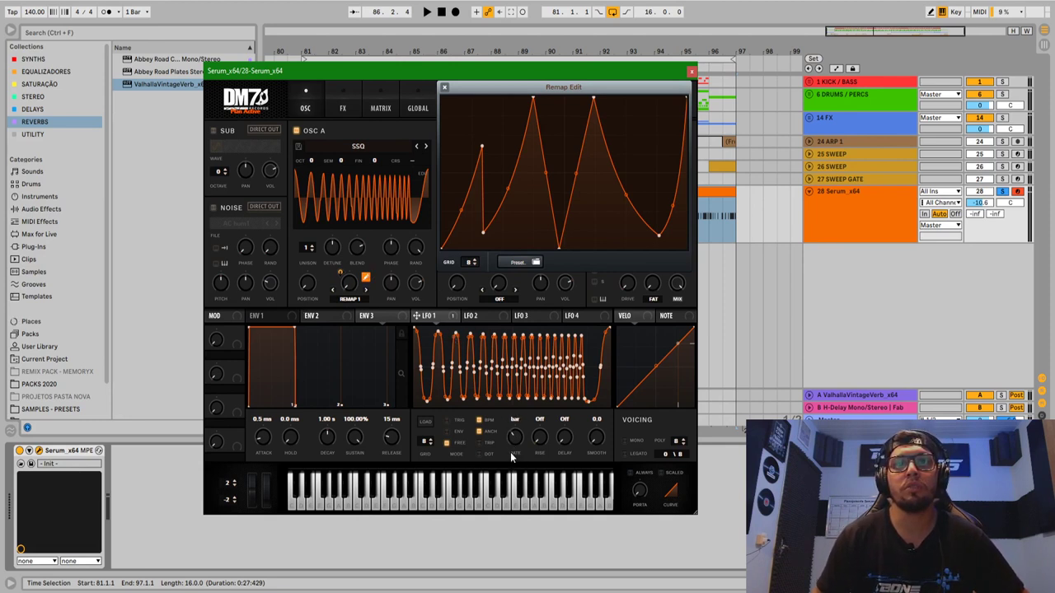
left_click_drag(512, 435, 506, 442)
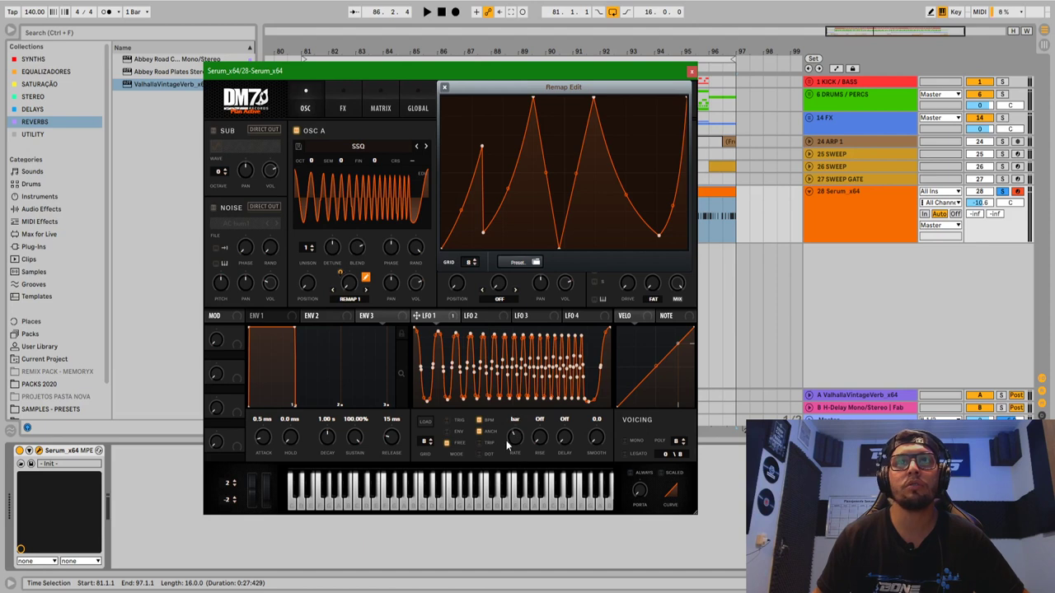
left_click(443, 88)
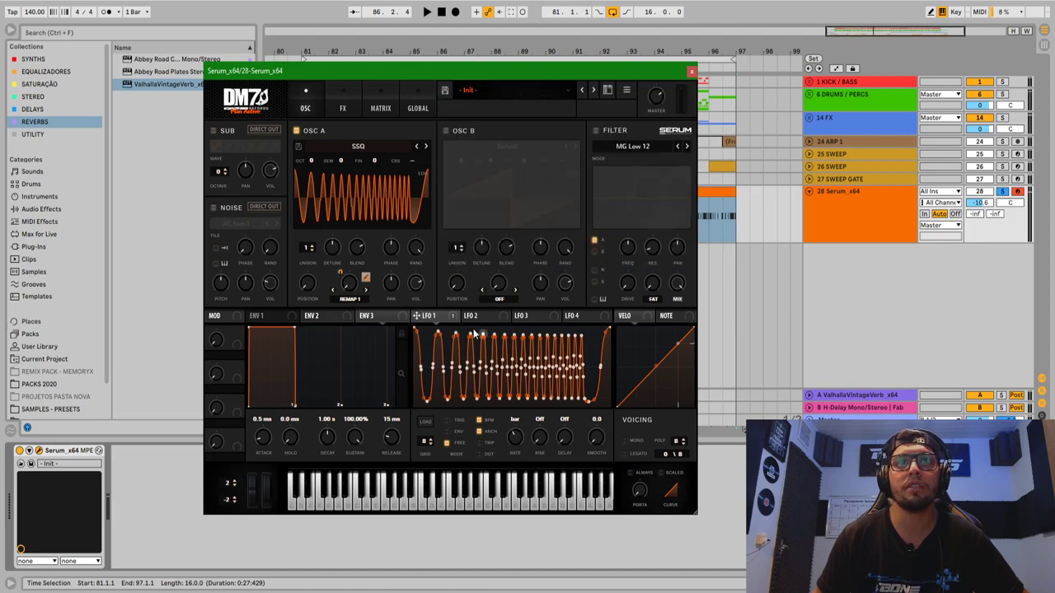
- Adjust LFO 1's modulation depth on the warp amount and shift oscillator A's wavetable position to a squarer waveform, auditioning the loop
key("space")
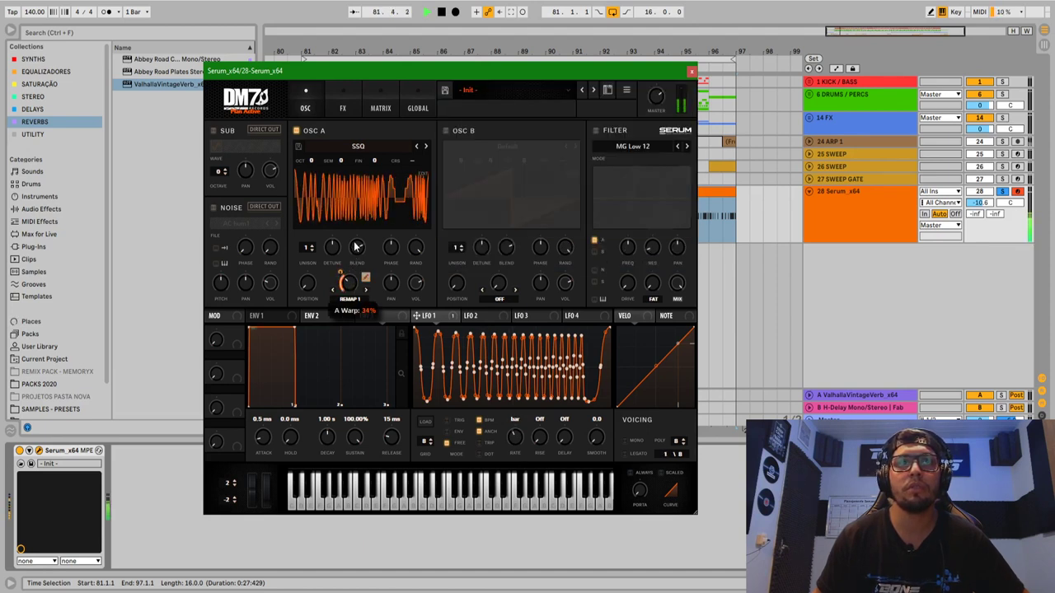
left_click_drag(348, 287, 334, 224)
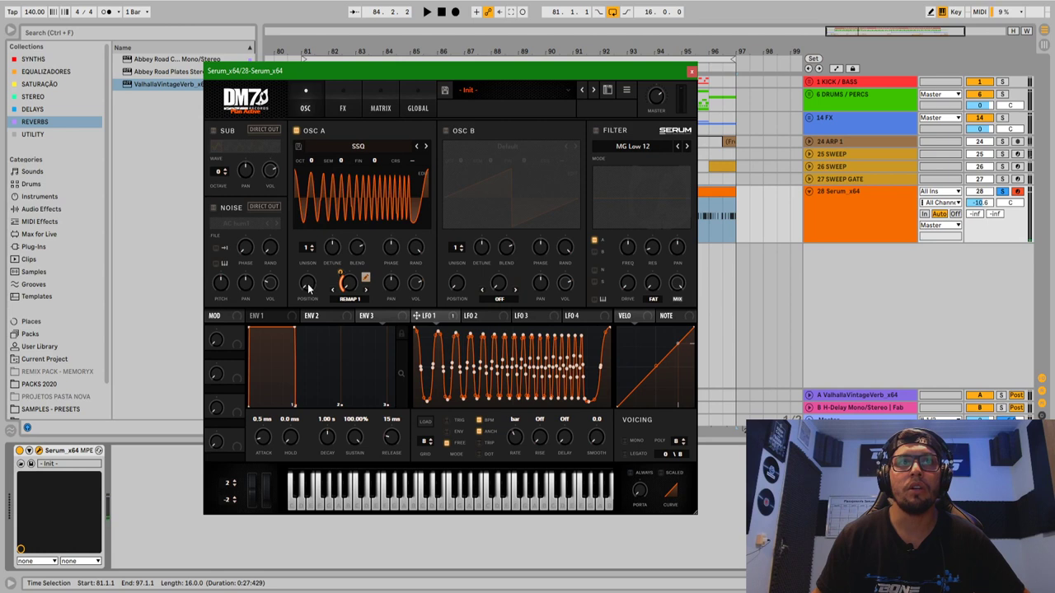
mouse_move(313, 293)
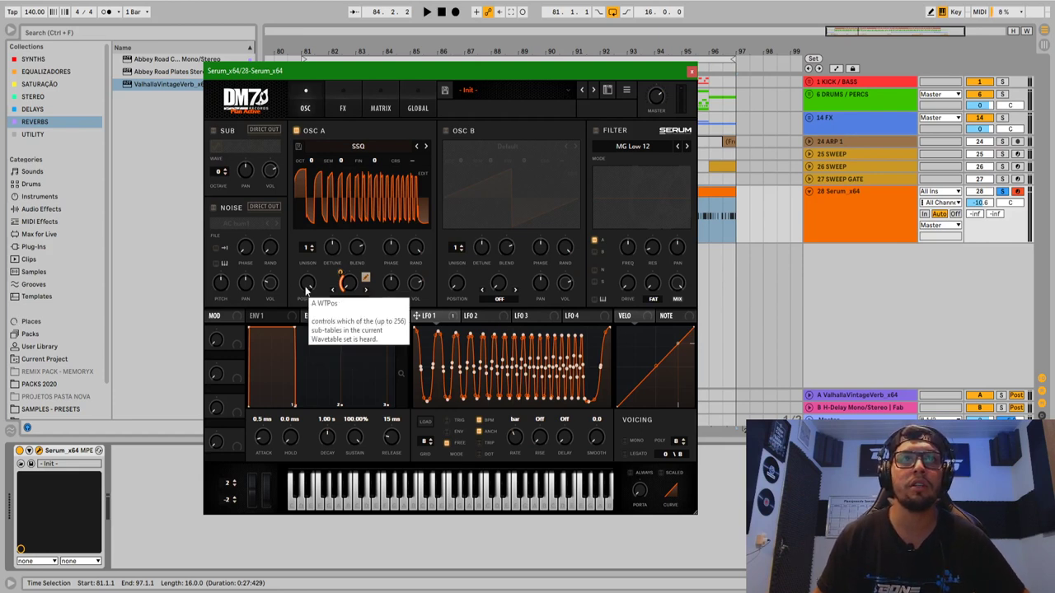
key("space")
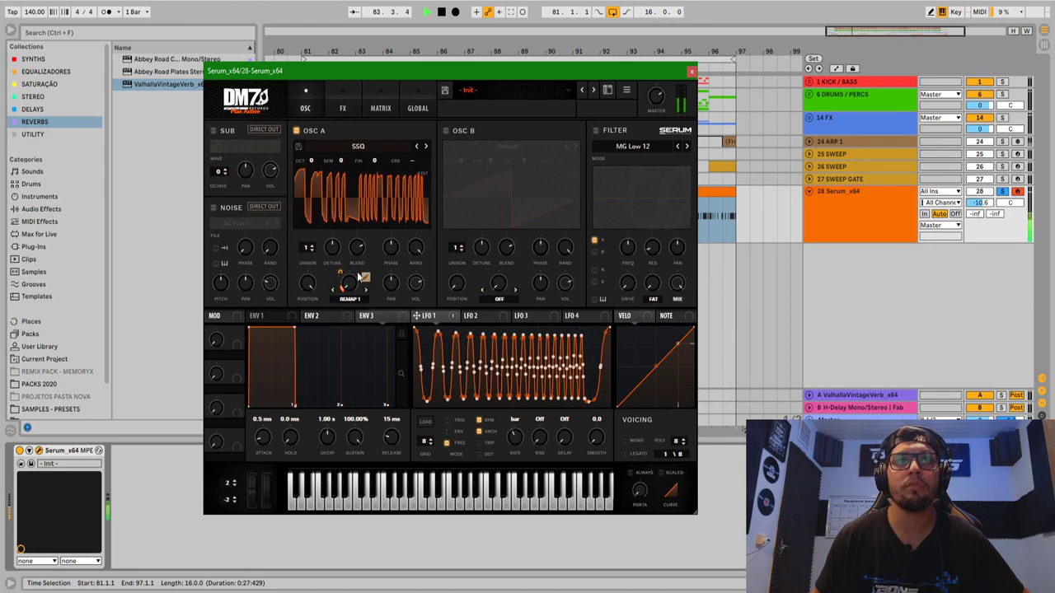
key("space")
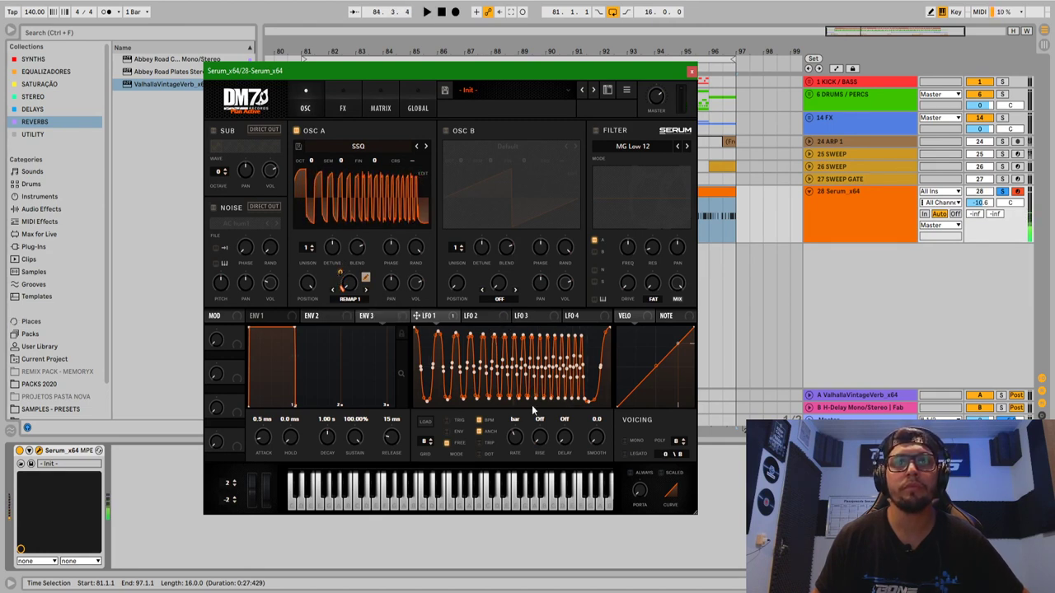
- Set the LFO 1 rate to 2 bar and fine-tune oscillator A's warp modulation while the loop plays
left_click_drag(509, 453, 514, 435)
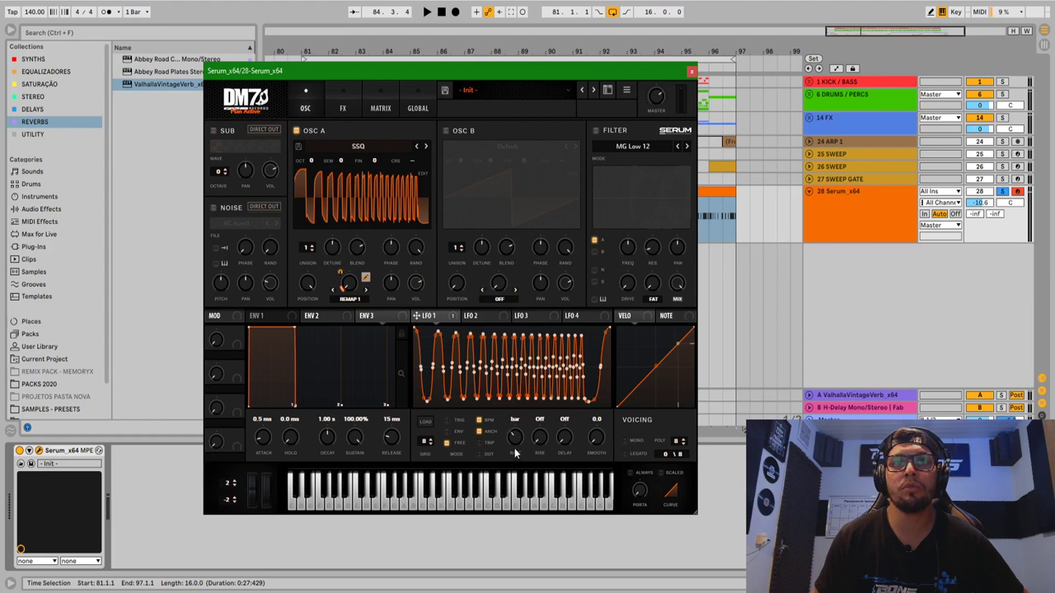
key("space")
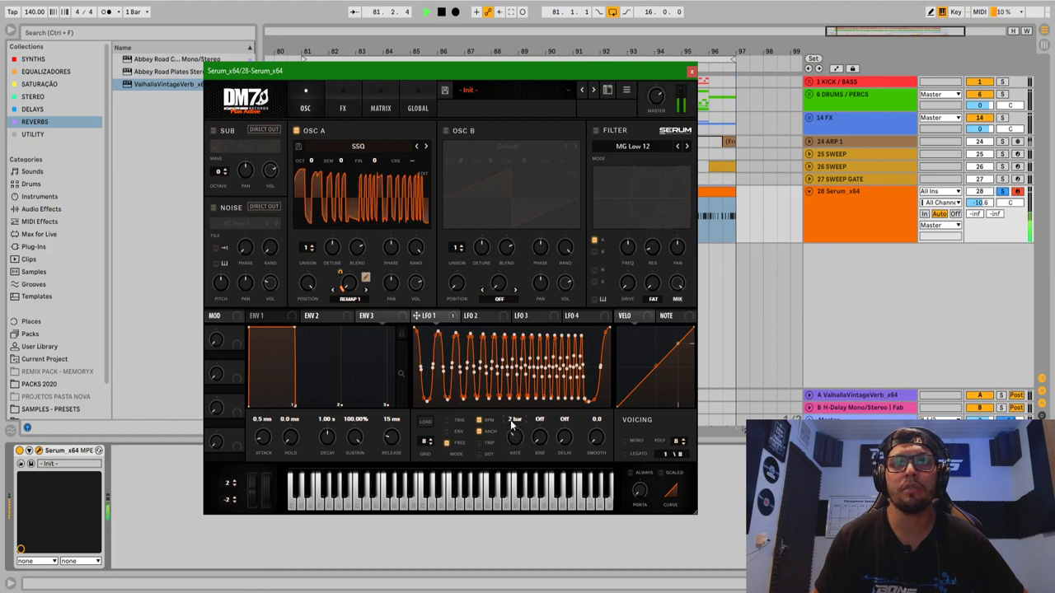
mouse_move(346, 284)
left_mouse_down()
mouse_move(348, 235)
mouse_move(347, 265)
left_mouse_up()
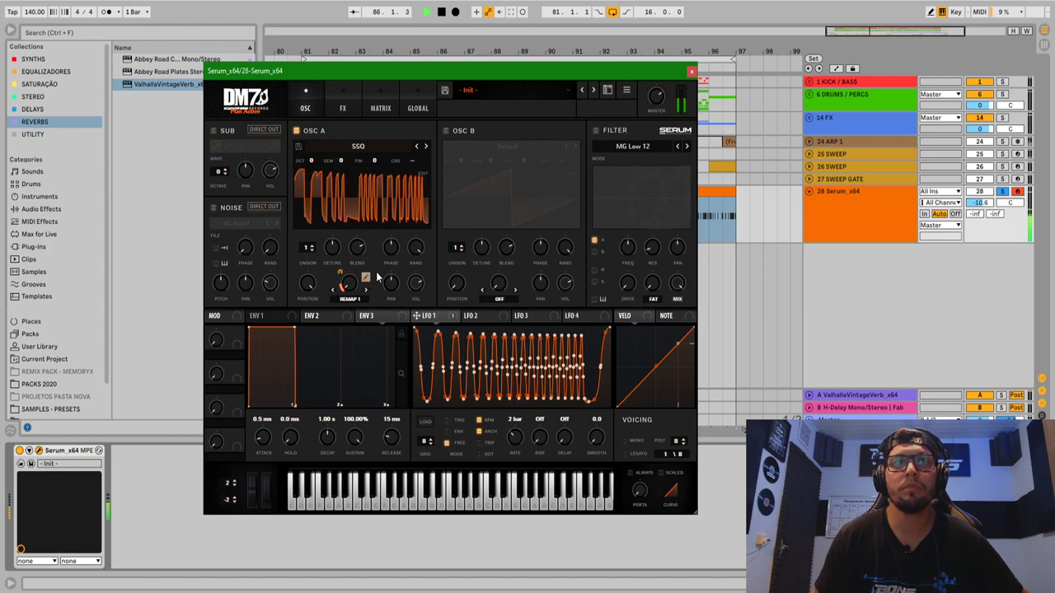
key("space")
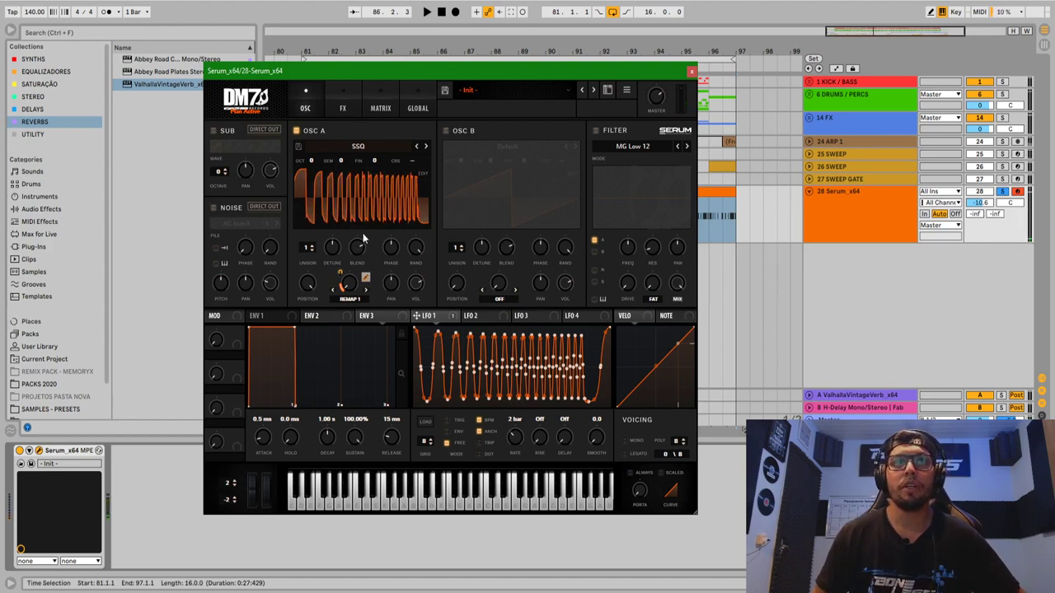
- Enable the Hyper/Dimension effect with Hyper mix at 10% and raise the Dimension mix to about 6% during playback
left_click(341, 110)
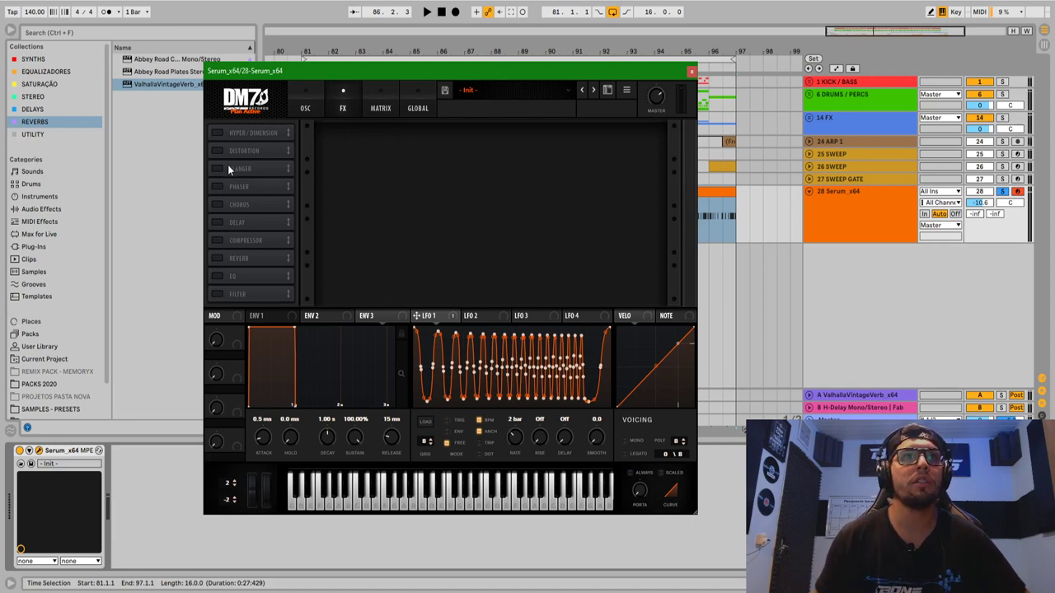
left_click(219, 134)
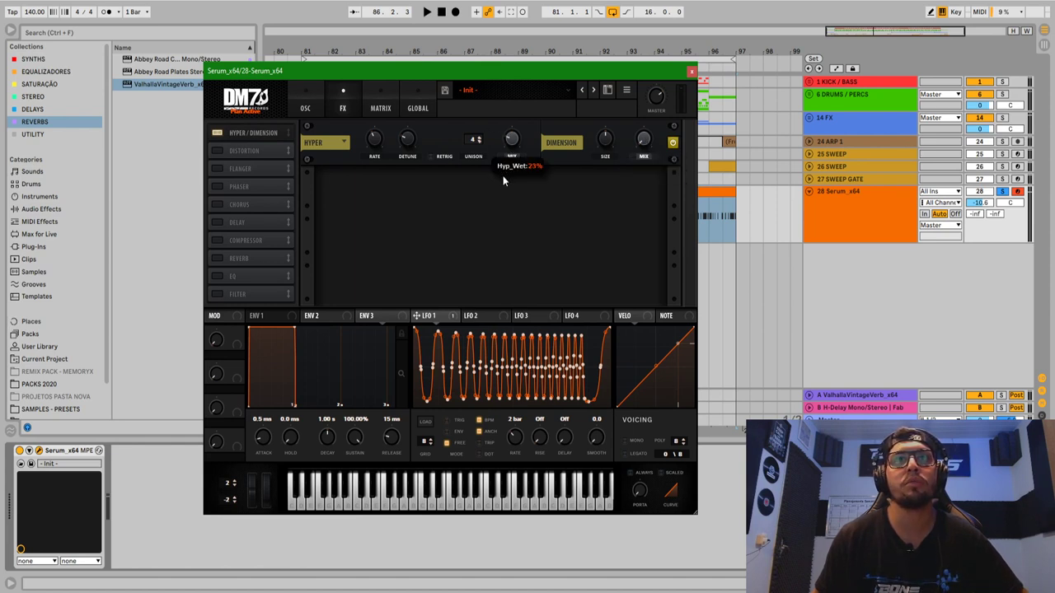
mouse_move(511, 139)
left_mouse_down()
mouse_move(510, 153)
mouse_move(511, 144)
left_mouse_up()
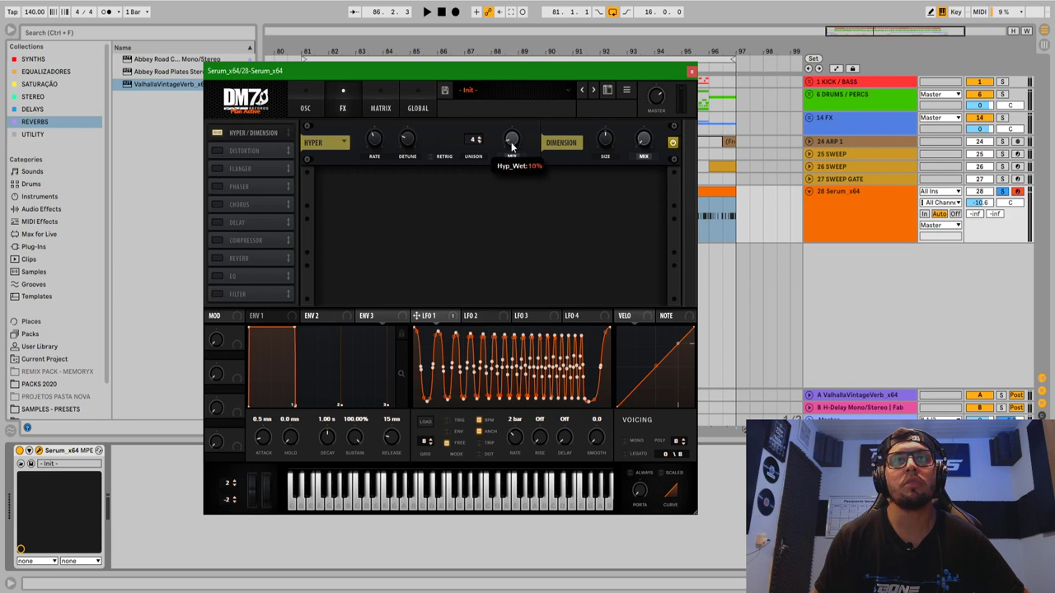
key("space")
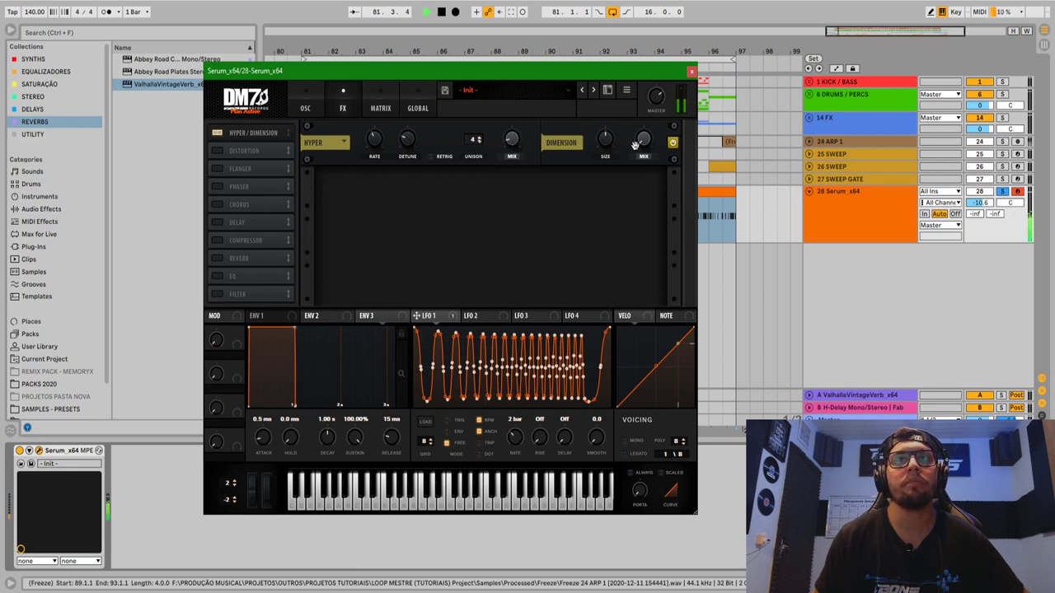
mouse_move(643, 137)
left_mouse_down()
mouse_move(647, 110)
mouse_move(642, 132)
left_mouse_up()
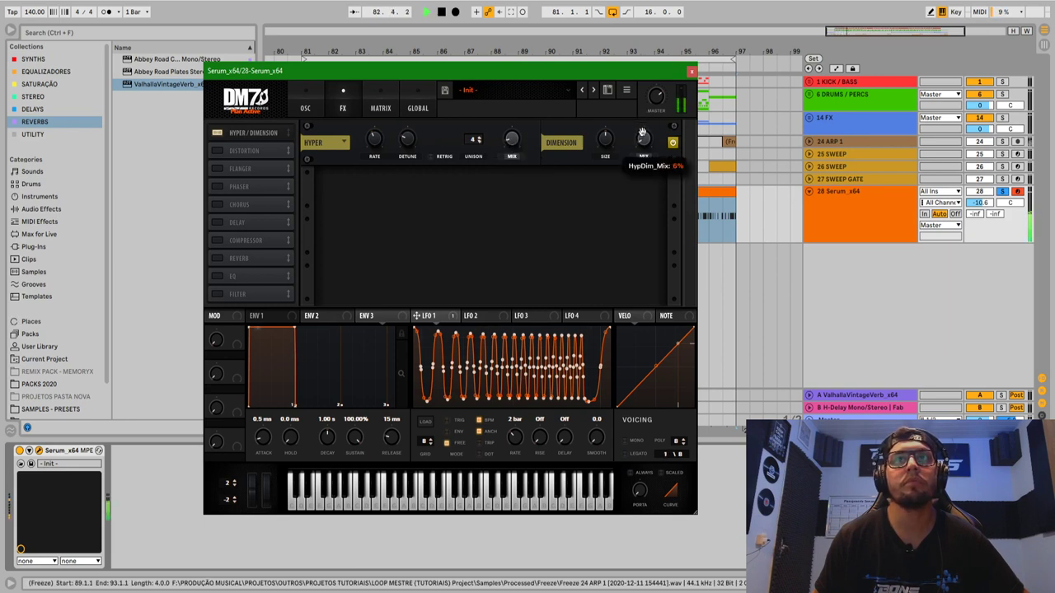
- Enable Serum's Flanger effect and fine-tune its mix while the loop plays
key("space")
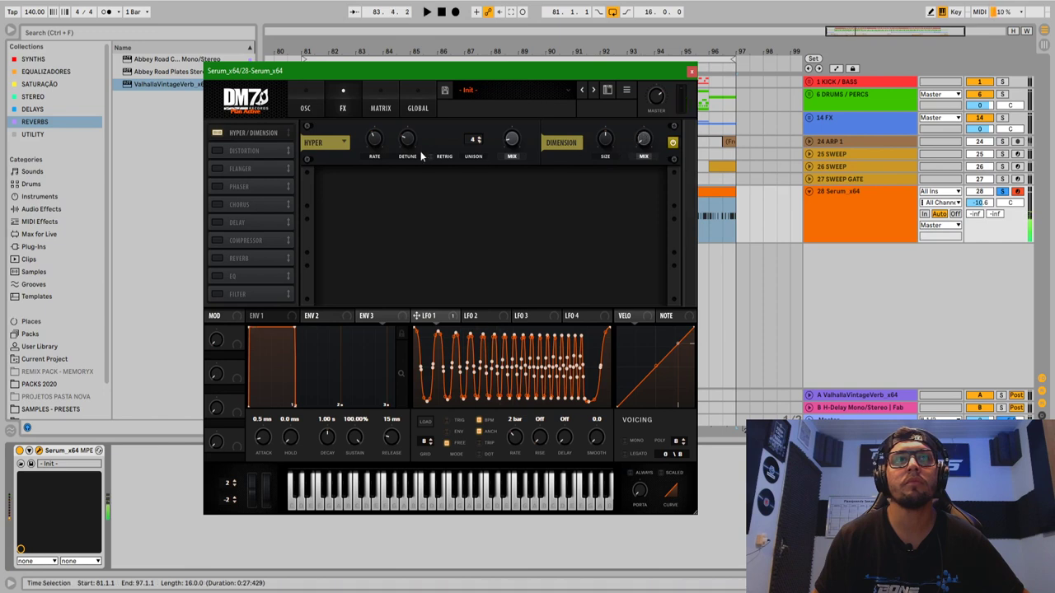
left_click(217, 169)
key("space")
mouse_move(641, 187)
left_mouse_down()
mouse_move(625, 227)
mouse_move(641, 182)
left_mouse_up()
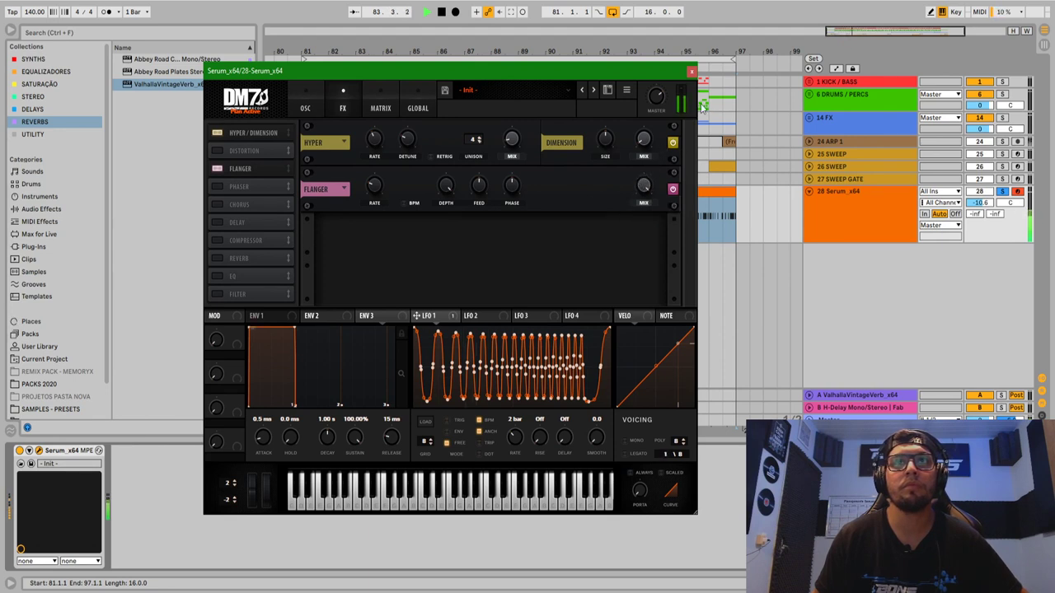
- Open oscillator A's remap curve editor, raise the first peak to the curve's upper-left corner and bow the next rising segment upward
left_click(307, 112)
key("space")
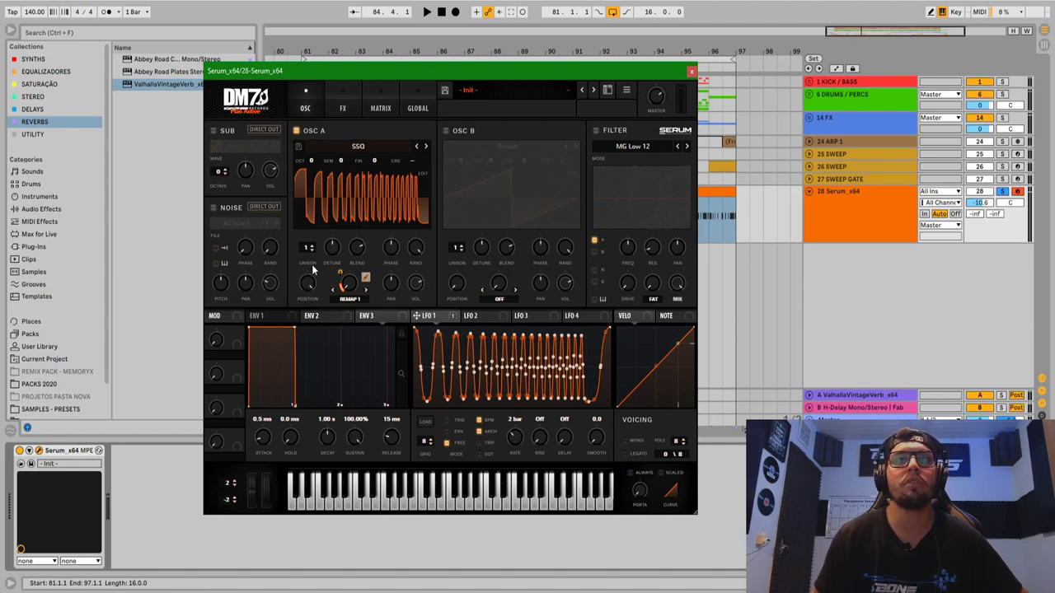
left_click(366, 279)
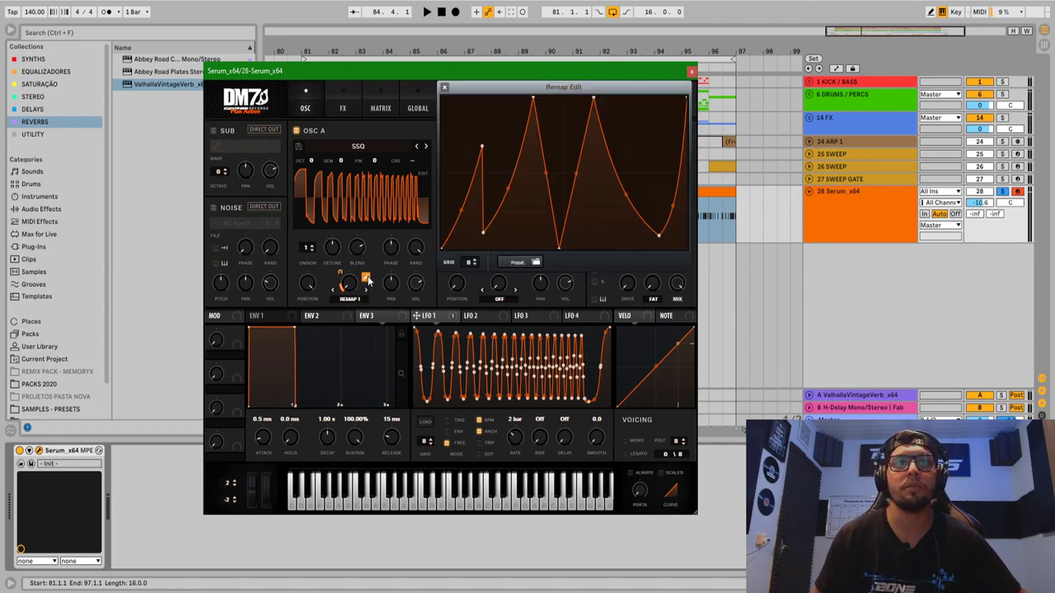
left_click_drag(483, 145, 444, 34)
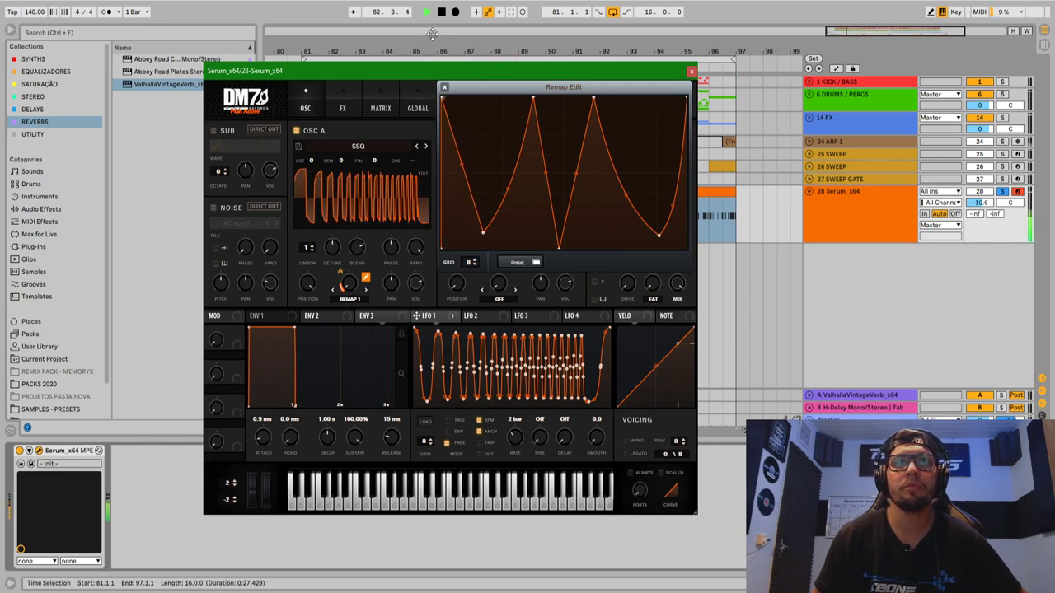
mouse_move(506, 189)
left_mouse_down()
mouse_move(495, 115)
mouse_move(512, 173)
left_mouse_up()
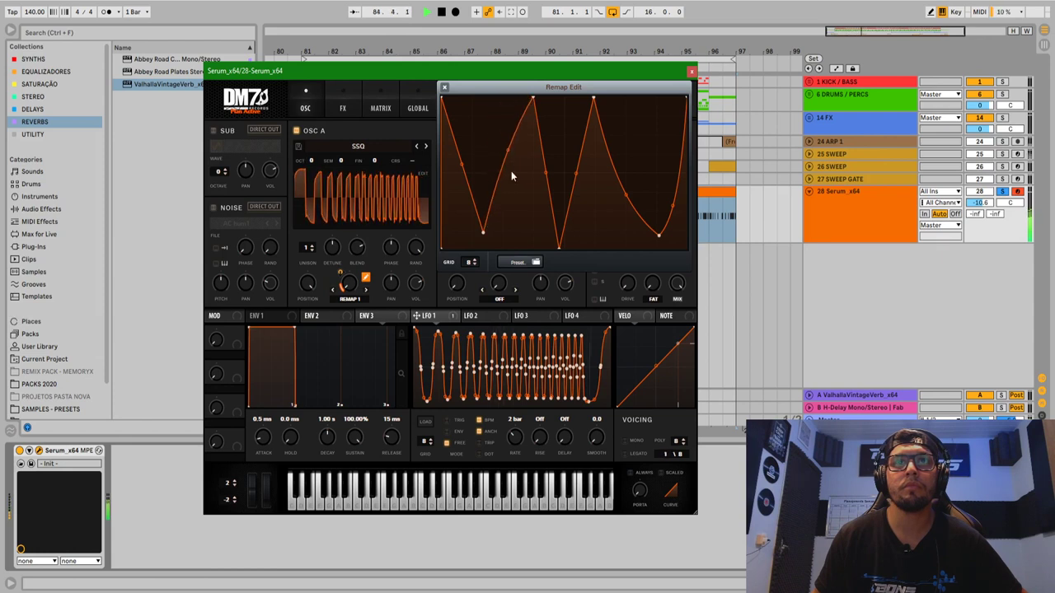
- Delete the second remap peak, move the remaining one to the centre and the low point onto the falling slope, and close the editor
double_click(592, 97)
left_click_drag(534, 98, 562, 86)
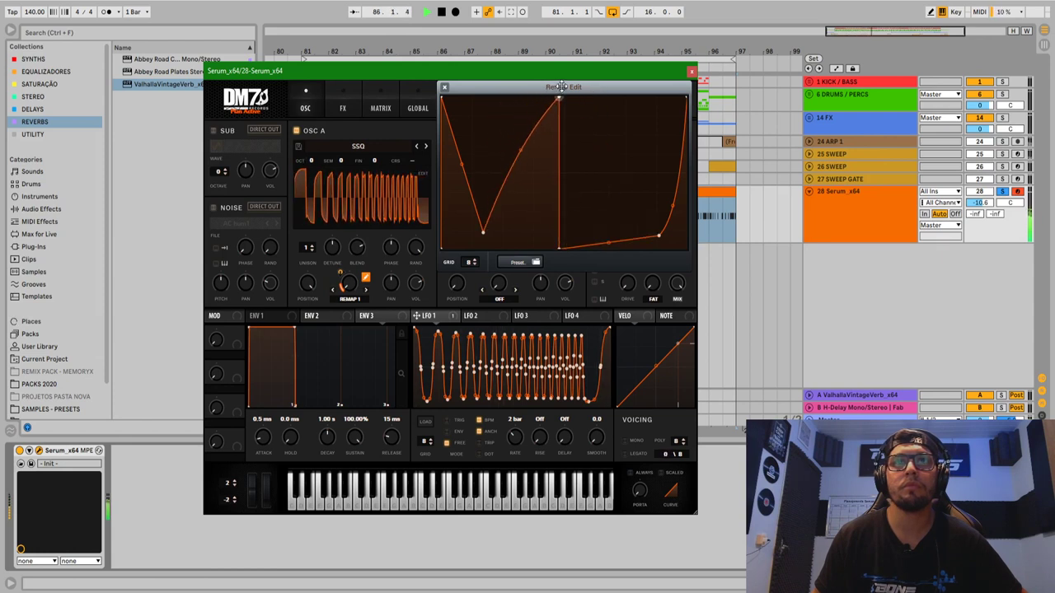
left_click_drag(560, 248, 628, 181)
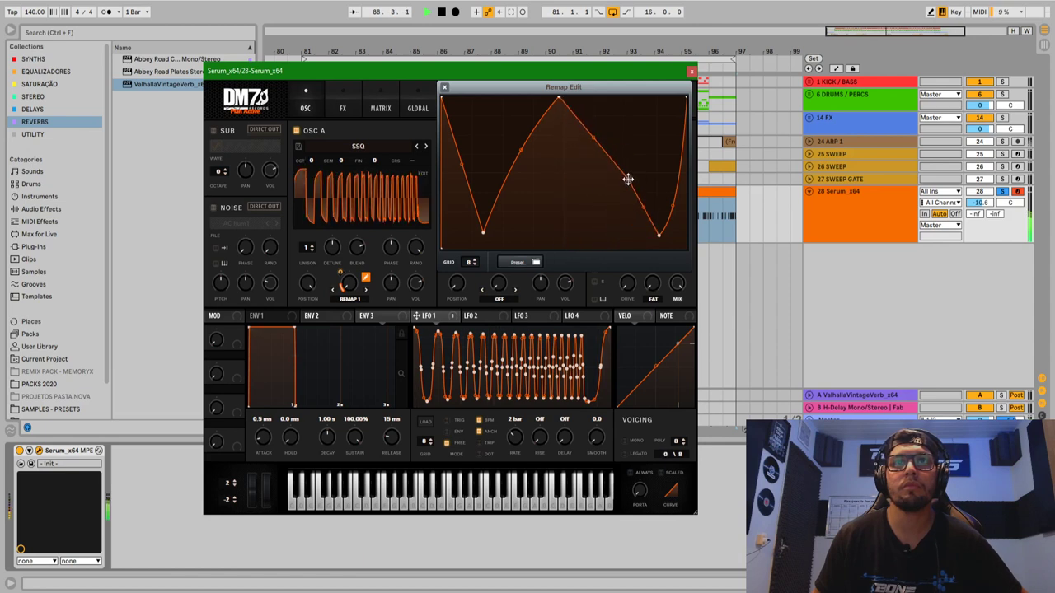
key("space")
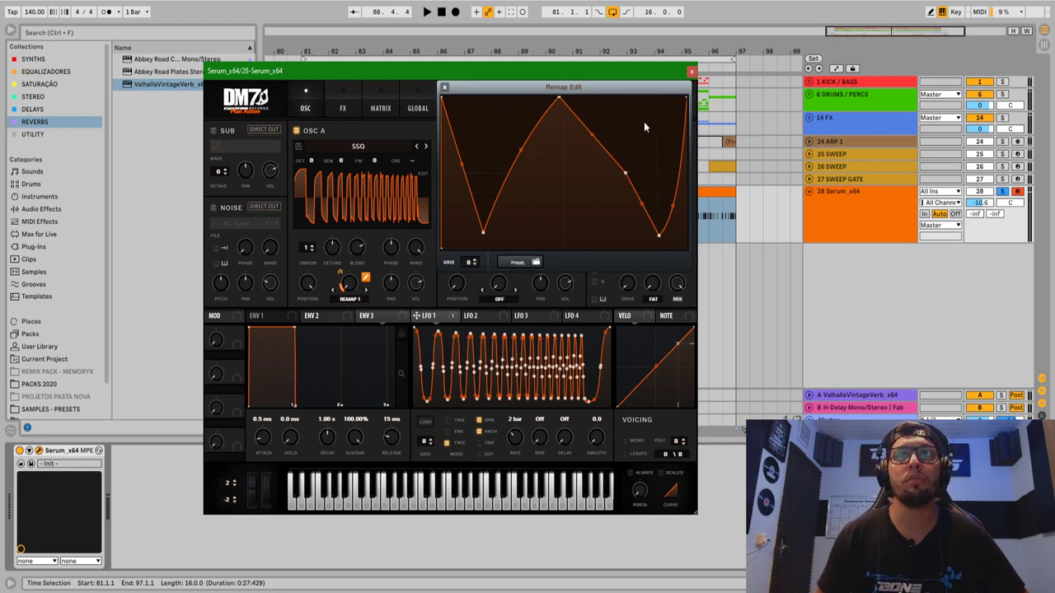
left_click(444, 88)
- Set LFO 1's modulation depth on oscillator A's warp to 12 while auditioning the loop
key("space")
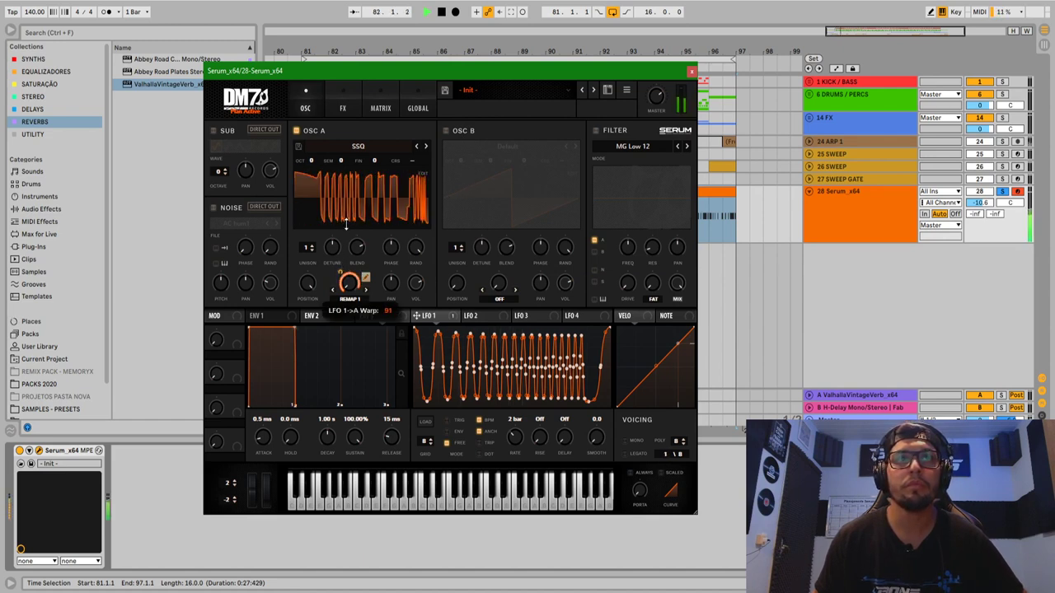
left_click_drag(346, 225, 342, 265)
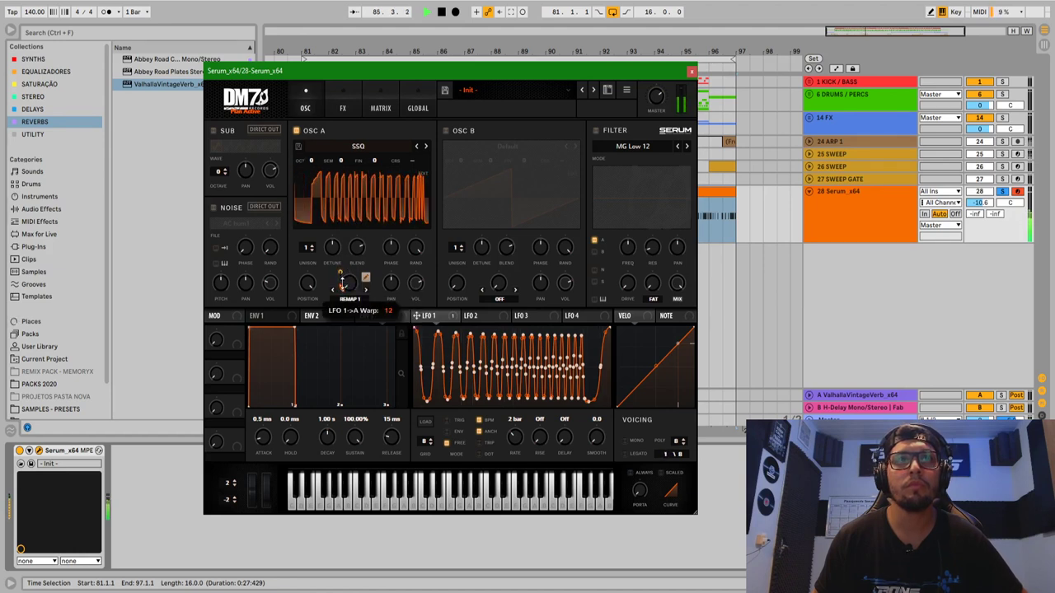
key("space")
- Add FabFilter Pro-Q 3 to the Serum track with a steep low cut and a 72 dB/oct high cut at about 18.6 kHz
left_click(49, 72)
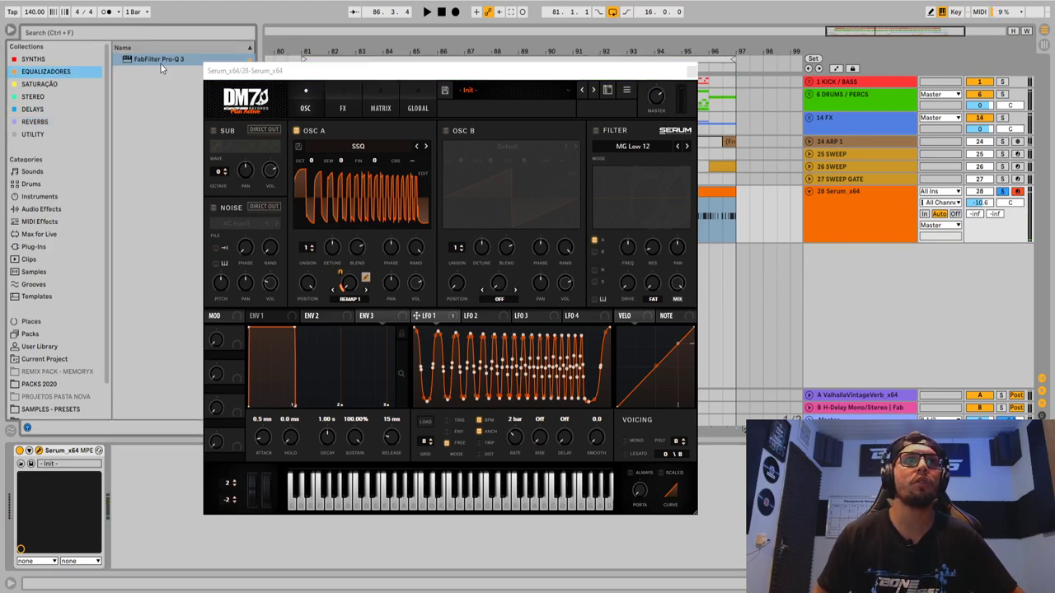
double_click(160, 59)
left_click_drag(301, 216, 398, 241)
left_click_drag(655, 221, 659, 244)
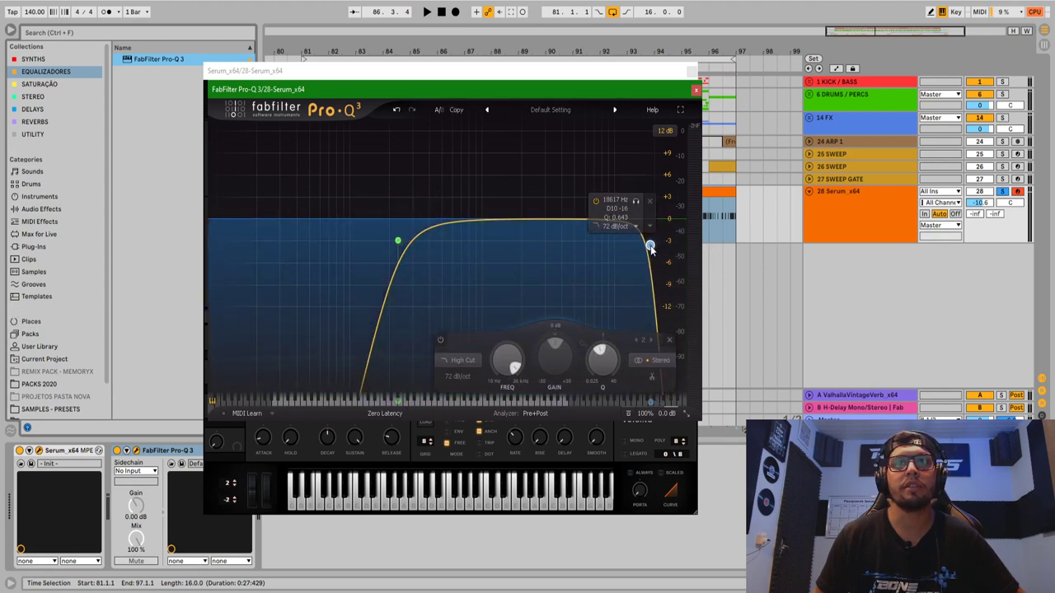
left_click(695, 90)
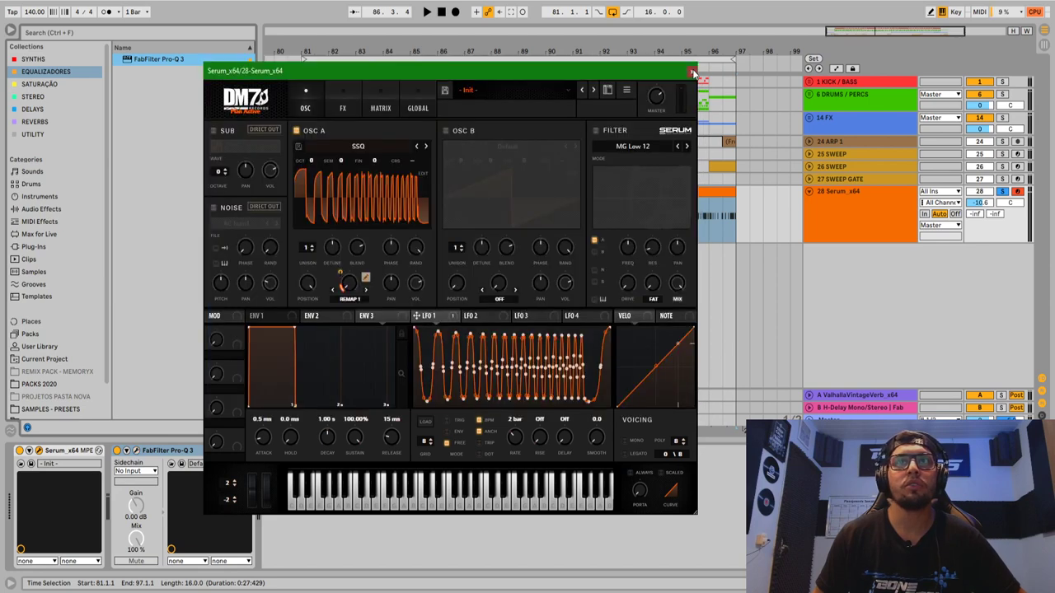
- Add the ColourCopy delay to the Serum track, audition it with the loop and close its window
left_click(691, 71)
left_click(33, 110)
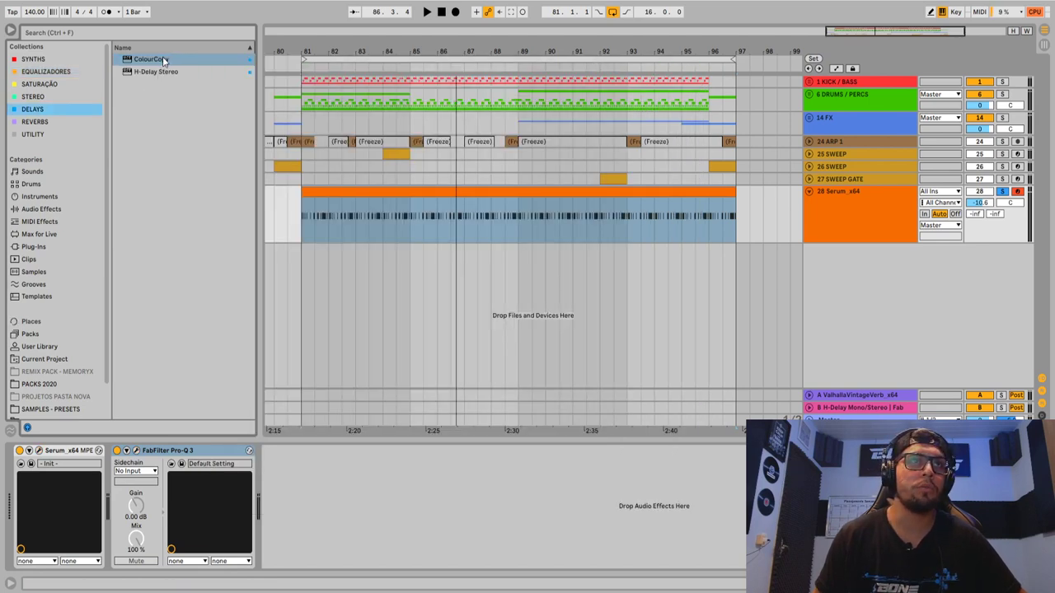
double_click(157, 60)
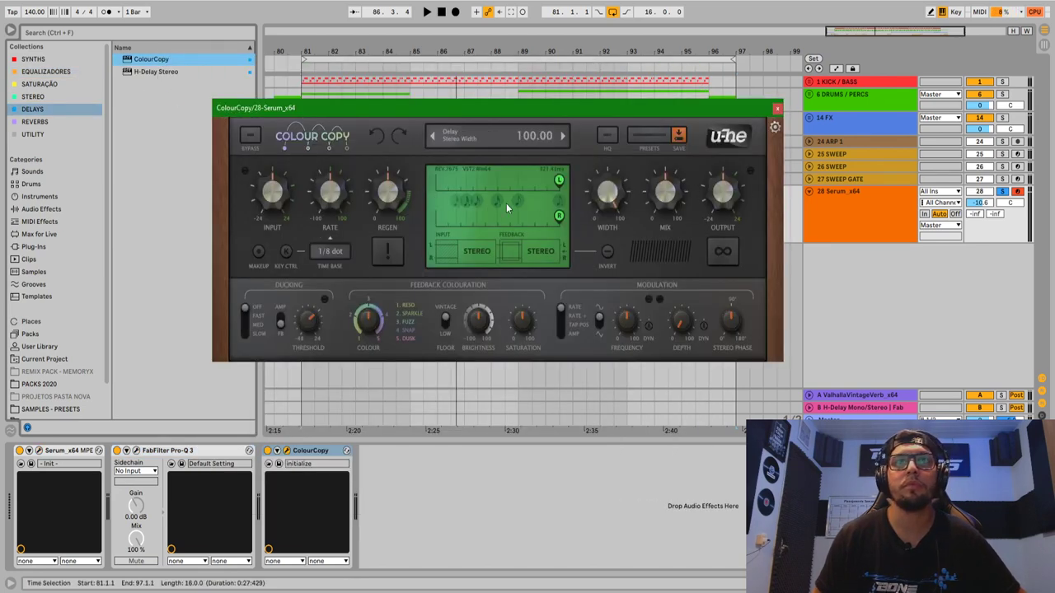
key("space")
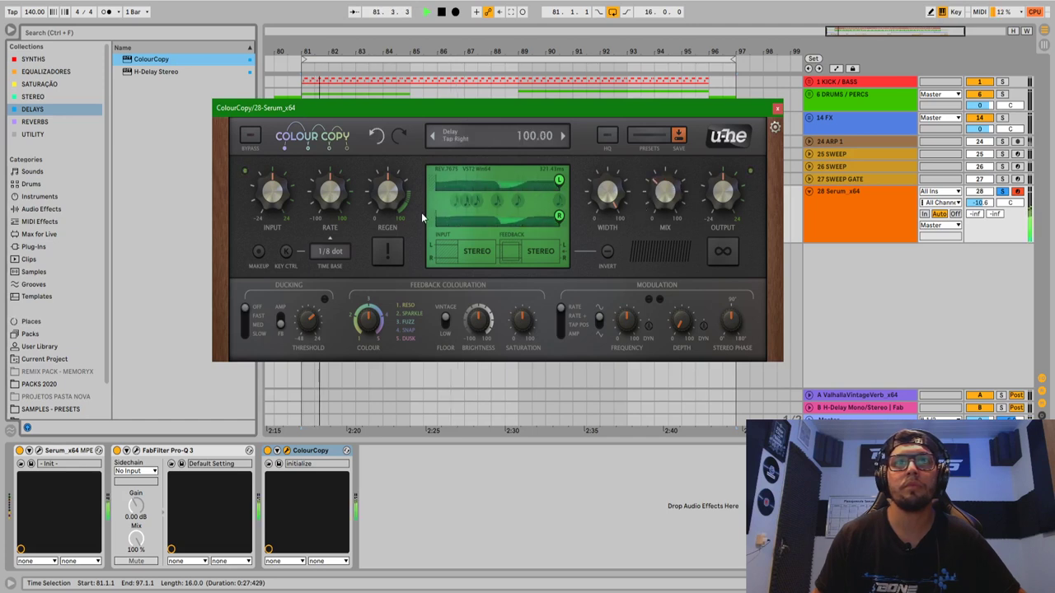
left_click(777, 109)
- Unsolo the Serum track, reopen Serum and fine-tune the LFO 1 modulation on oscillator A's warp against the full mix
left_click(1003, 192)
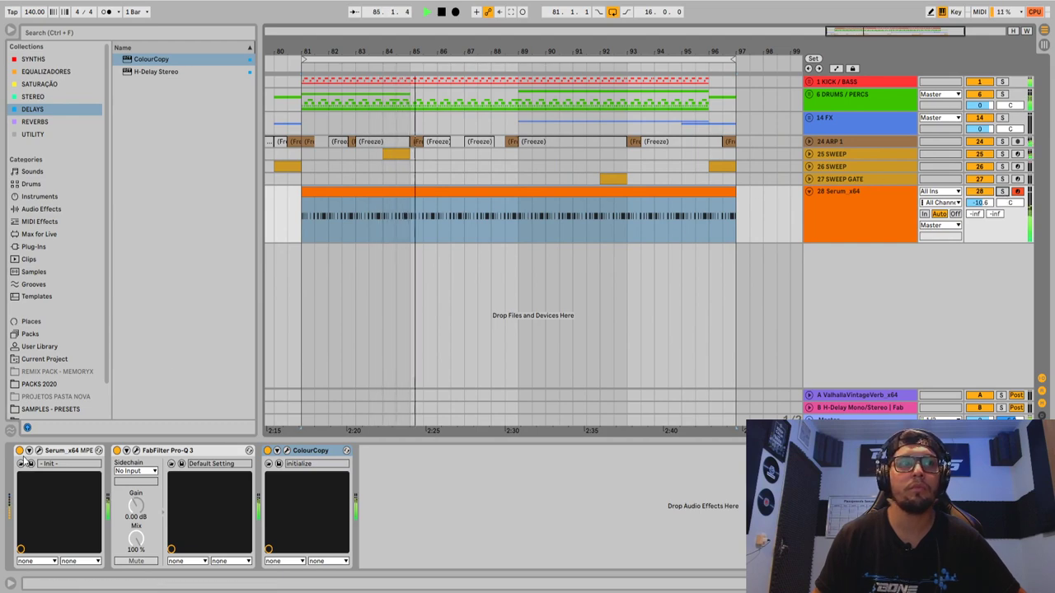
left_click(39, 451)
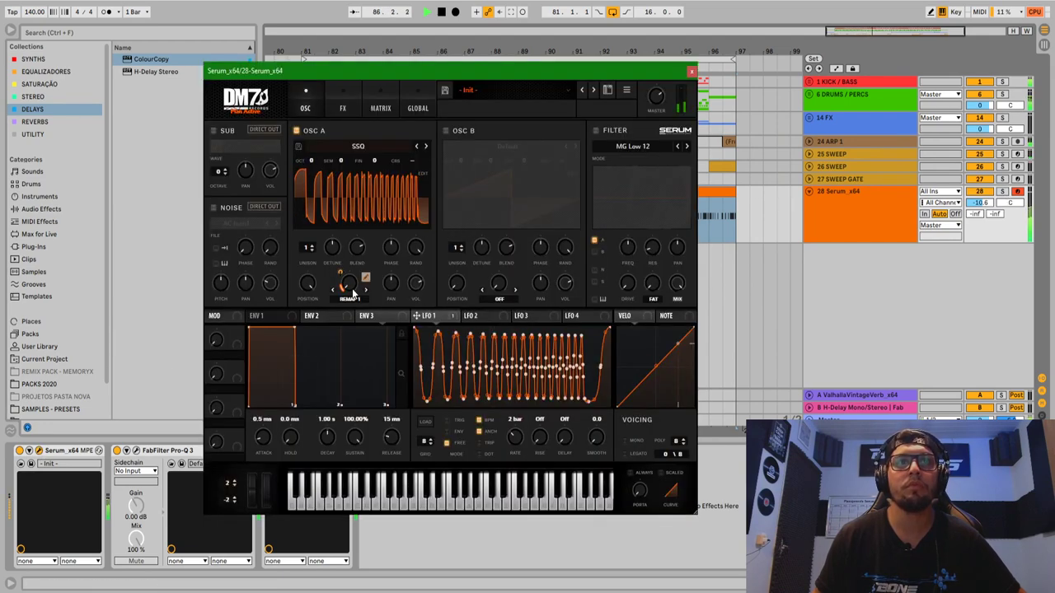
mouse_move(348, 287)
left_mouse_down()
mouse_move(353, 275)
mouse_move(351, 286)
left_mouse_up()
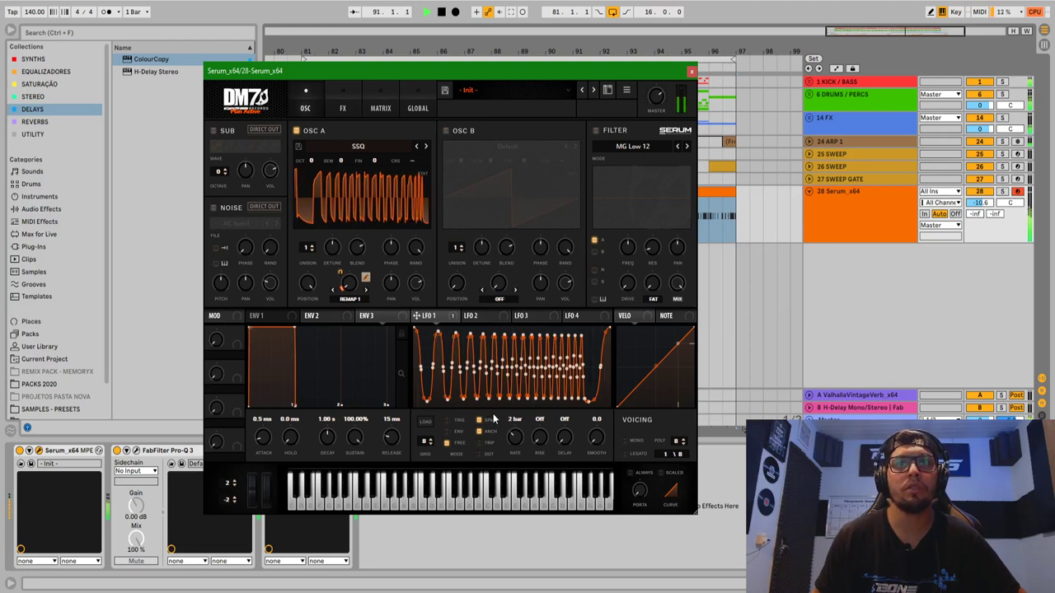
- Set the LFO 1 rate to 8 bar and close Serum to hear the loop in the arrangement
left_click_drag(512, 438, 512, 447)
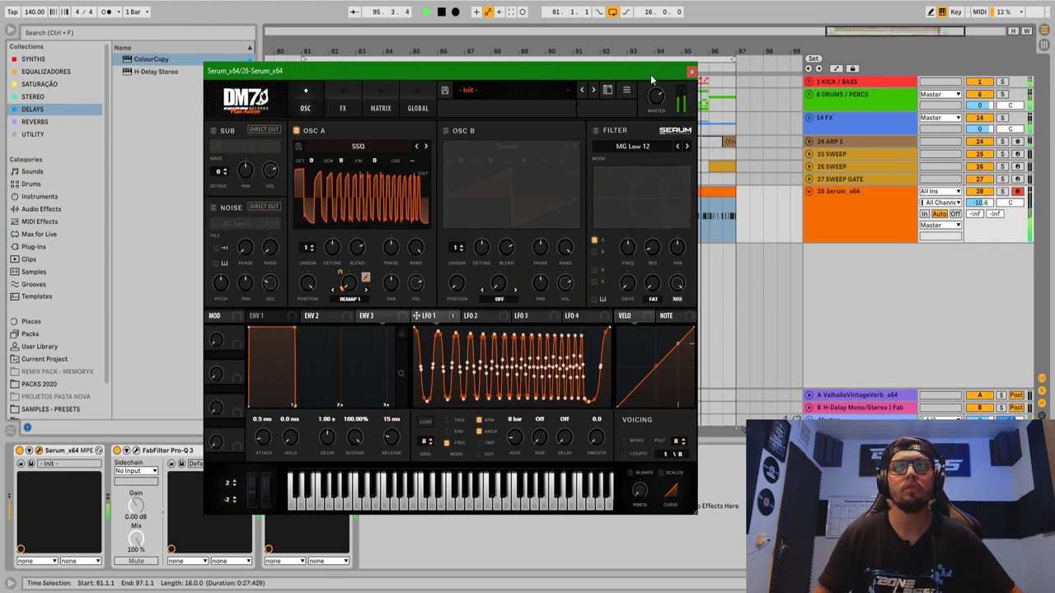
left_click(691, 71)
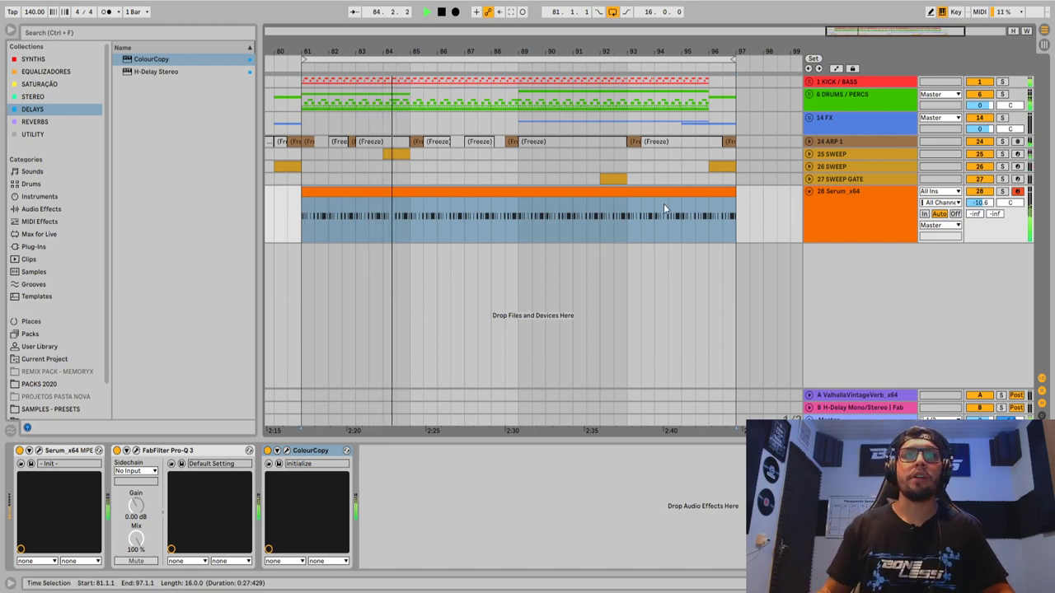
scroll(534, 51, "down", 2)
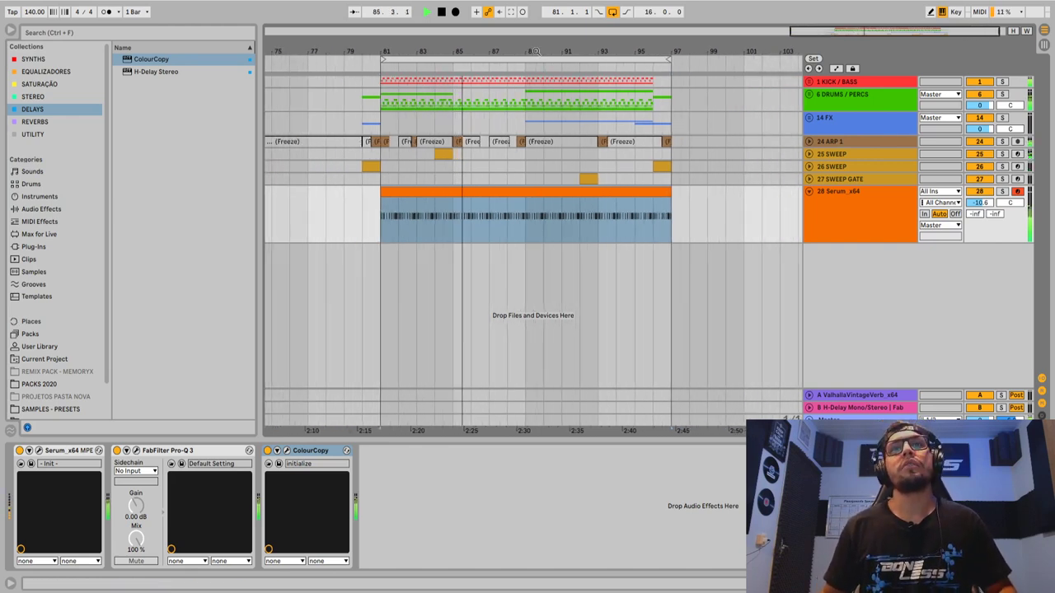